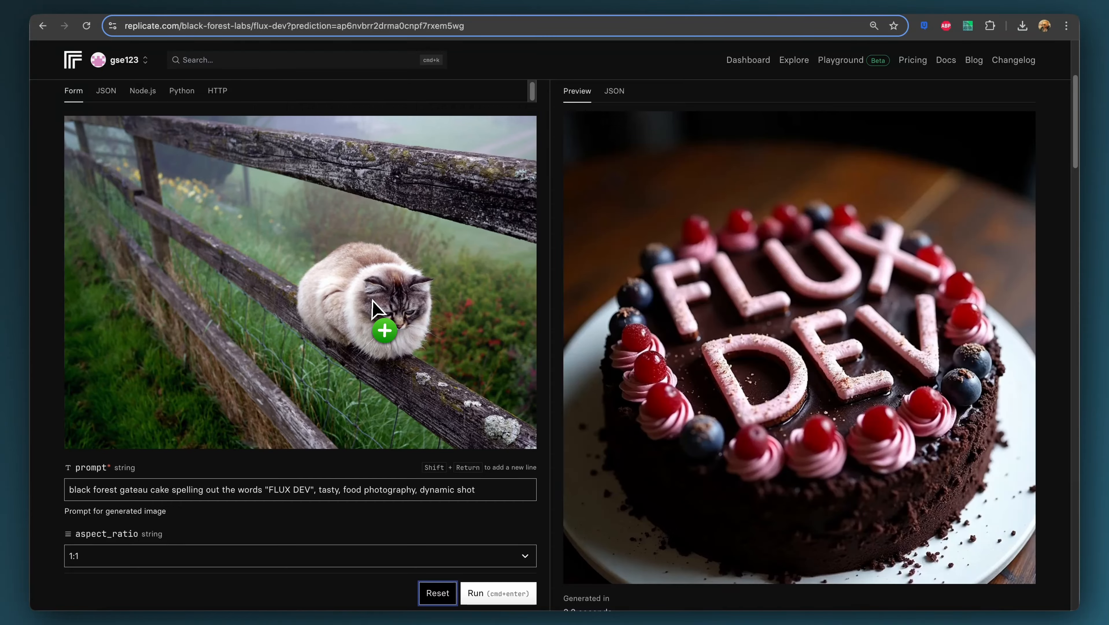
Replace the prompt with "photo of a ginger cat sitting on a fence in the countryside"
scroll(374, 308, "down", 3)
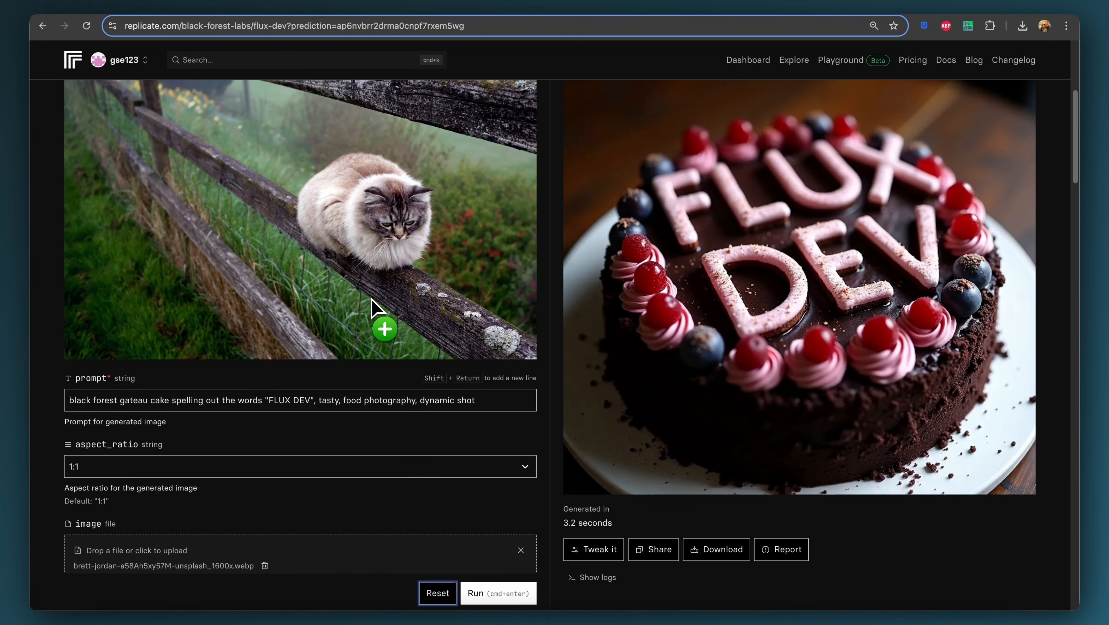
scroll(374, 308, "up", 3)
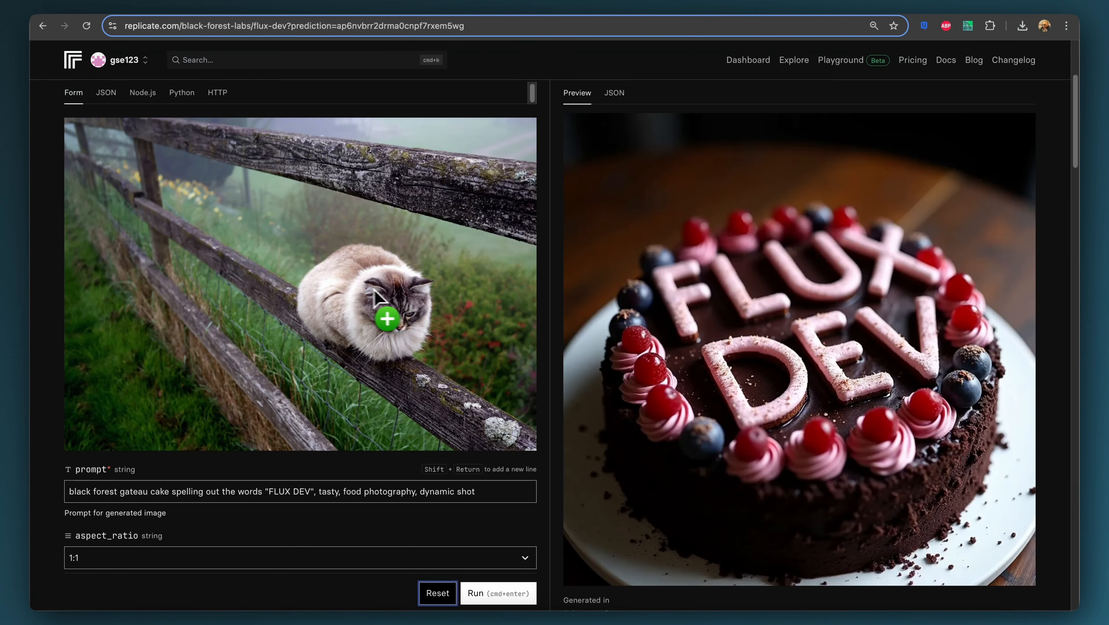
scroll(265, 272, "down", 1)
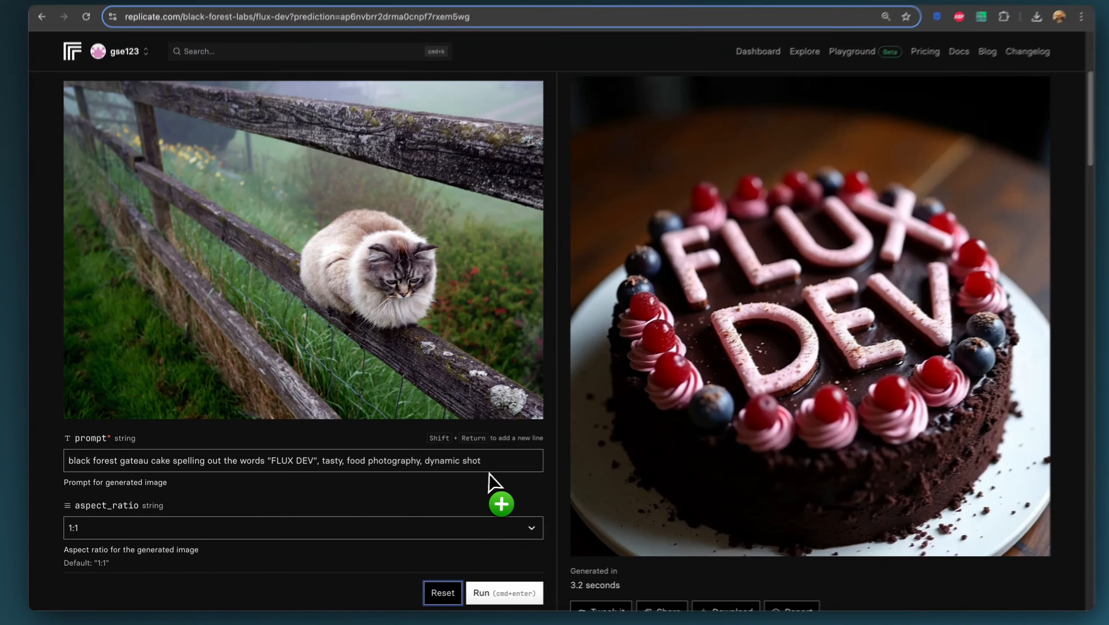
left_click_drag(493, 466, 448, 466)
left_click_drag(597, 402, 100, 440)
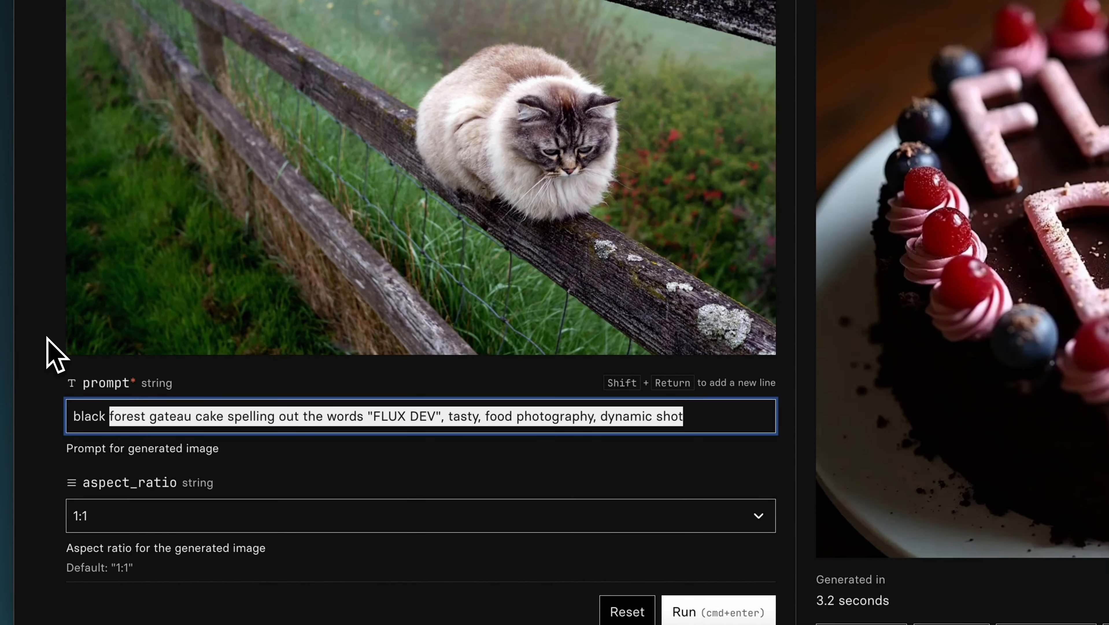
key("super+a")
type("photo")
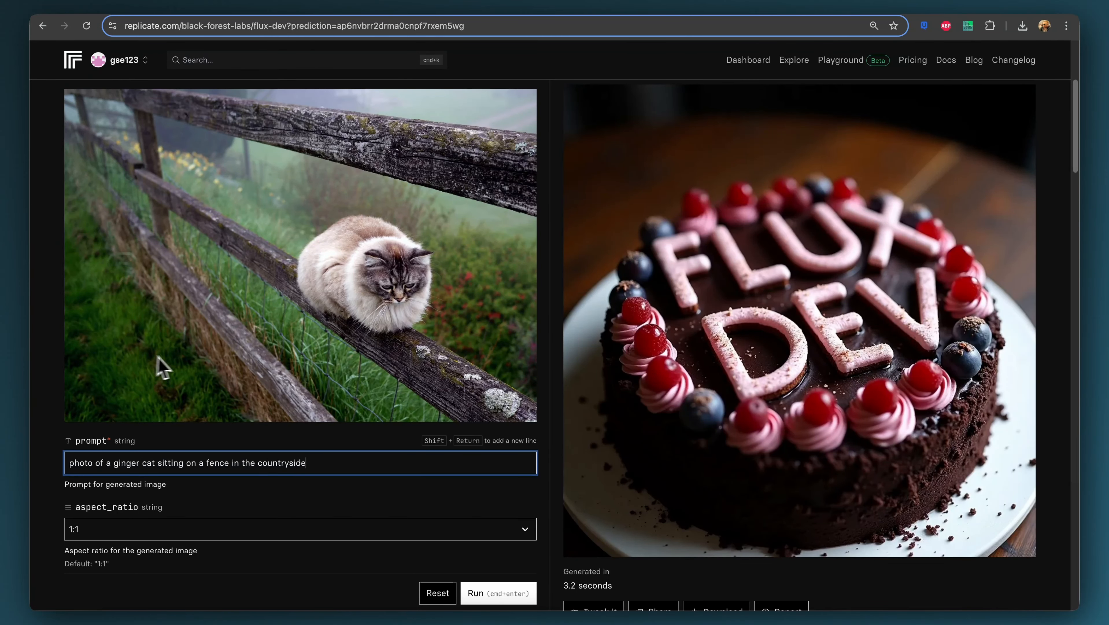
Set the aspect_ratio of the generated image to 3:2
scroll(175, 370, "down", 3)
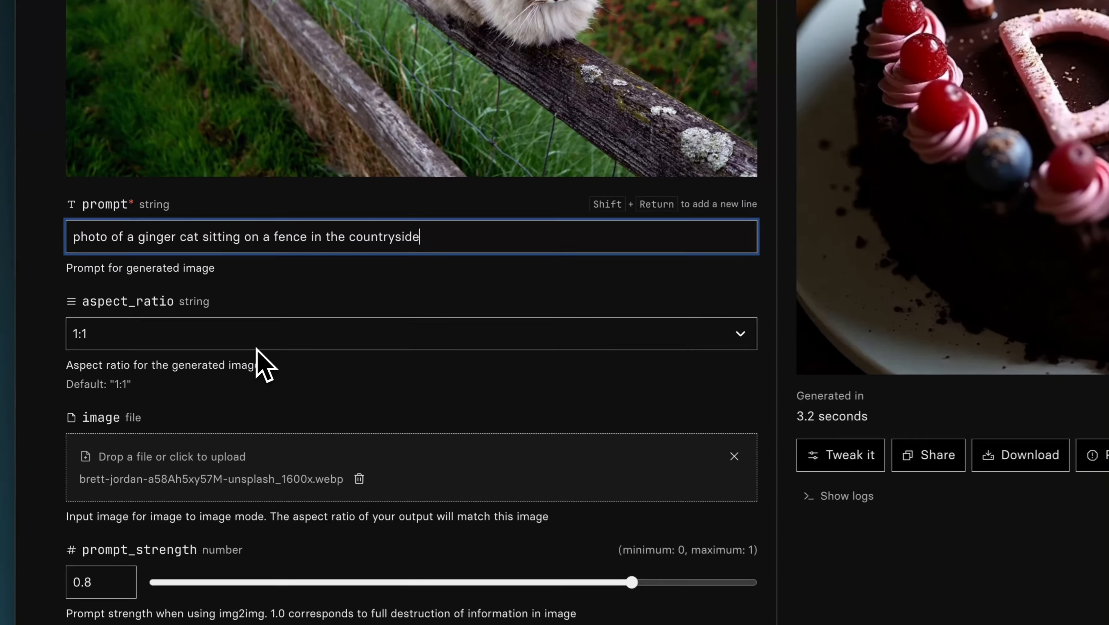
left_click(158, 391)
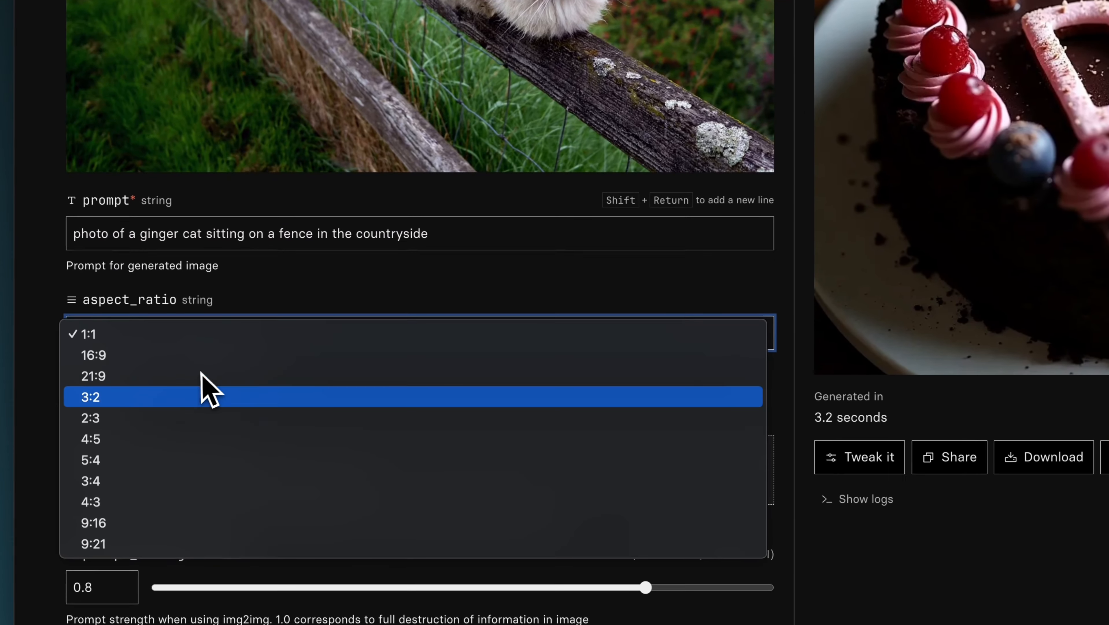
left_click(193, 398)
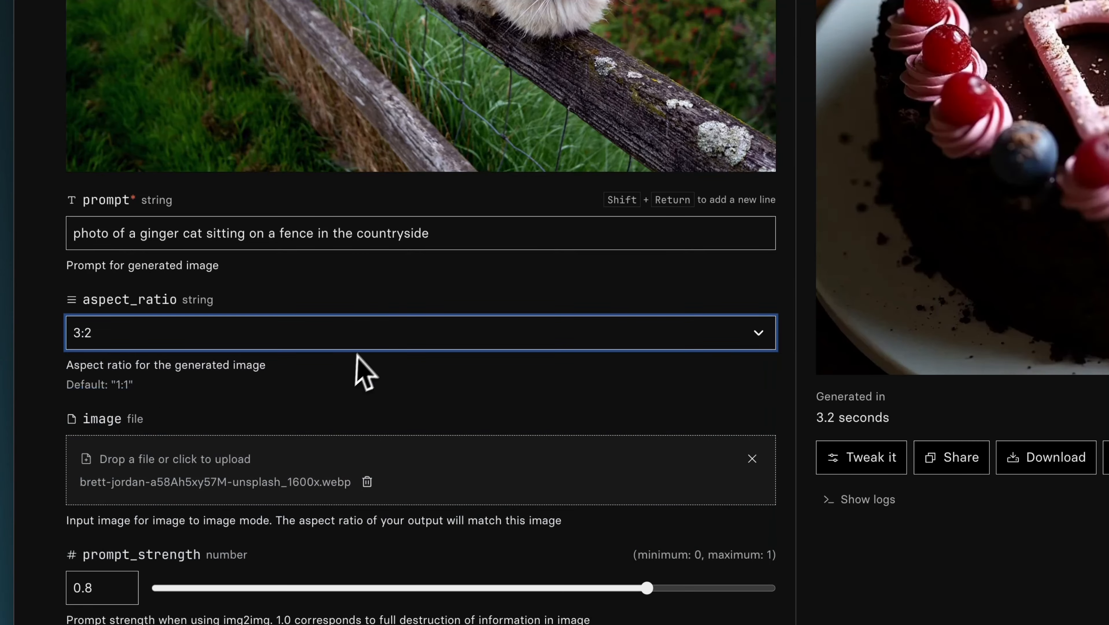
Read the prompt_strength description and try strengths such as 0.72, 0.18, 0.2 and 0.7
scroll(372, 302, "down", 5)
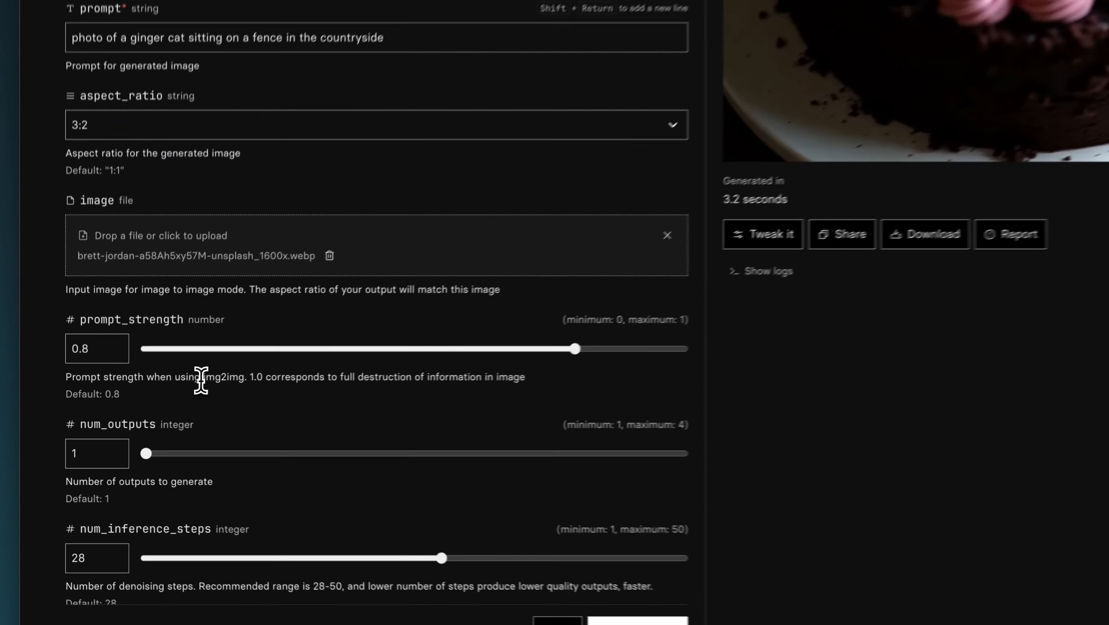
left_click_drag(168, 401, 378, 412)
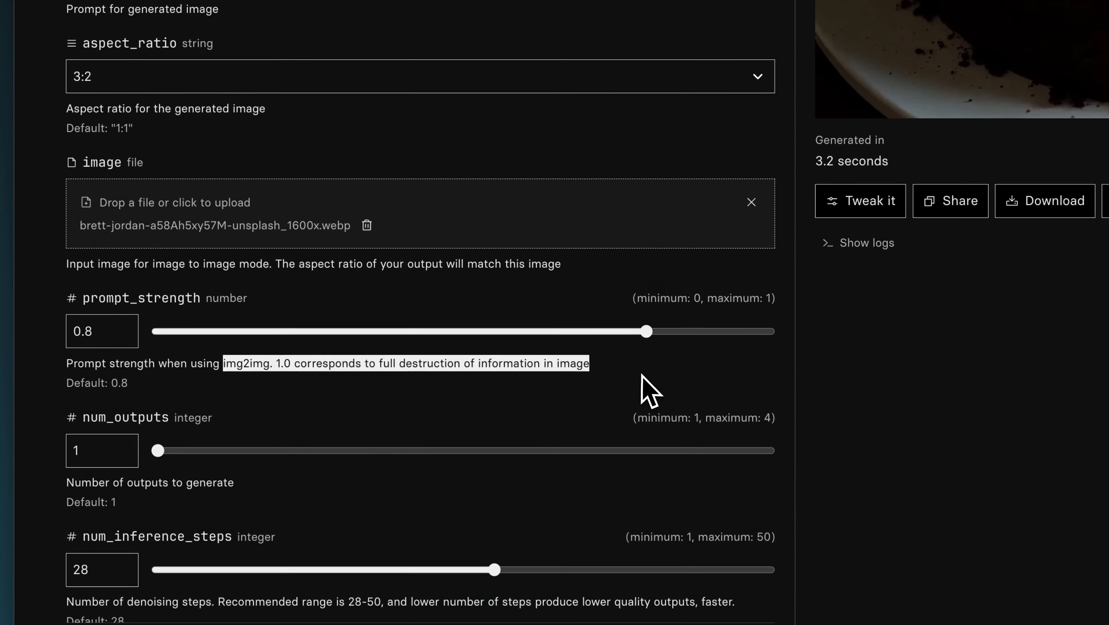
left_click(459, 409)
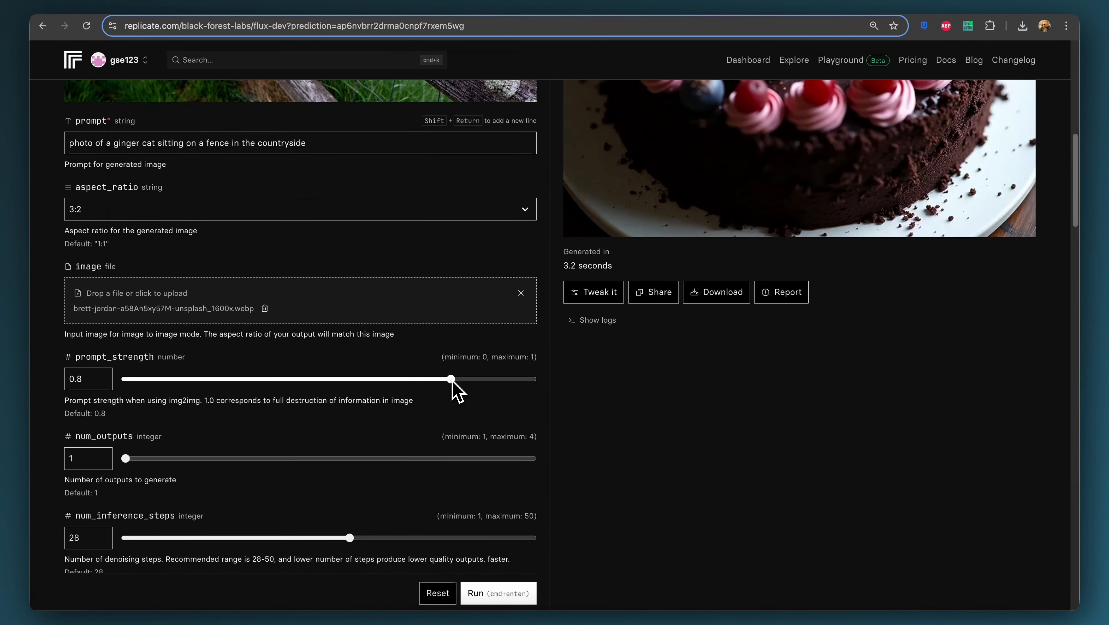
left_click_drag(451, 379, 483, 379)
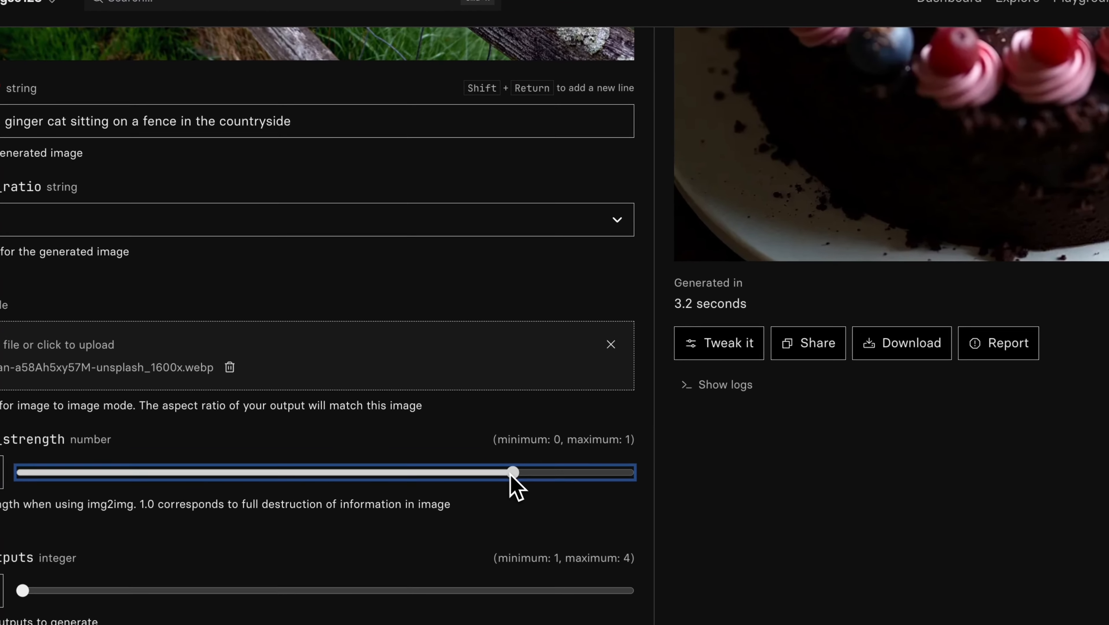
left_click_drag(558, 478, 517, 482)
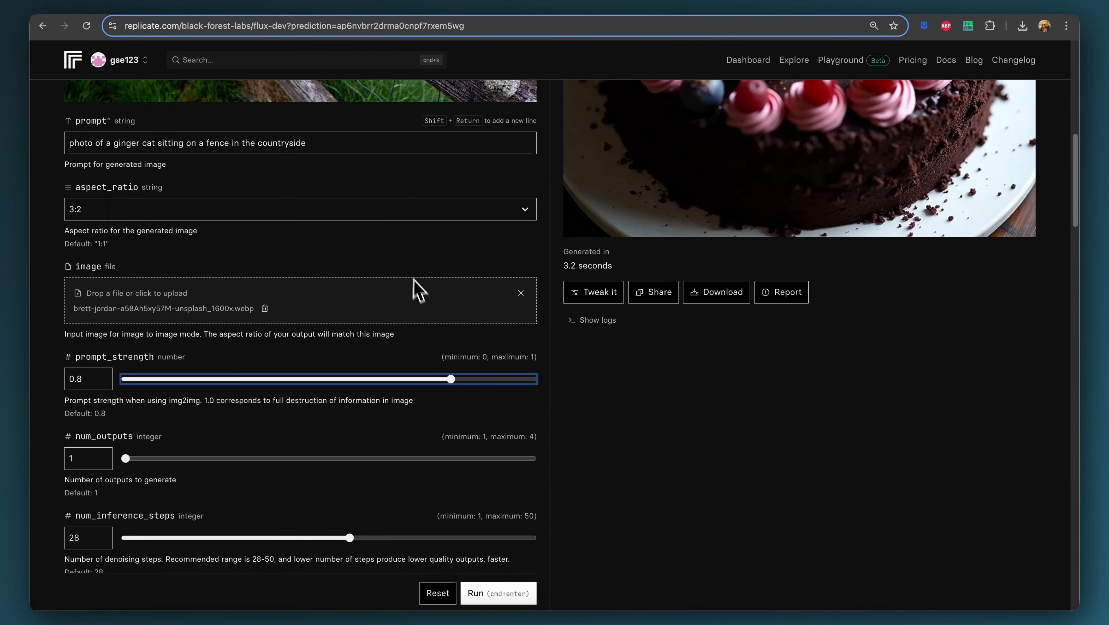
left_click_drag(452, 379, 425, 384)
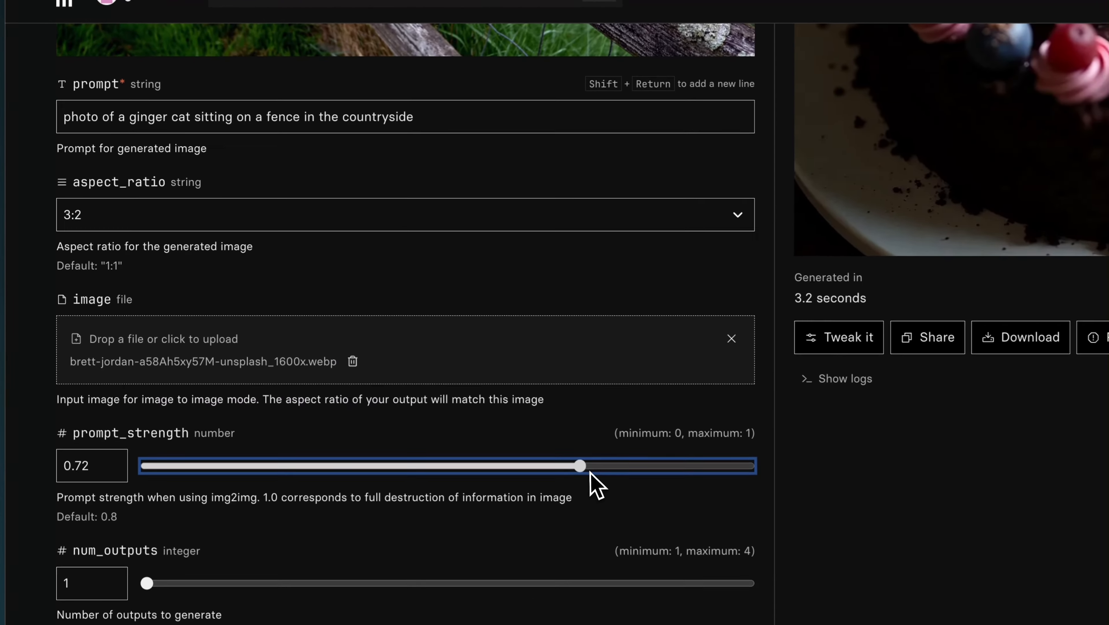
left_click_drag(591, 472, 248, 482)
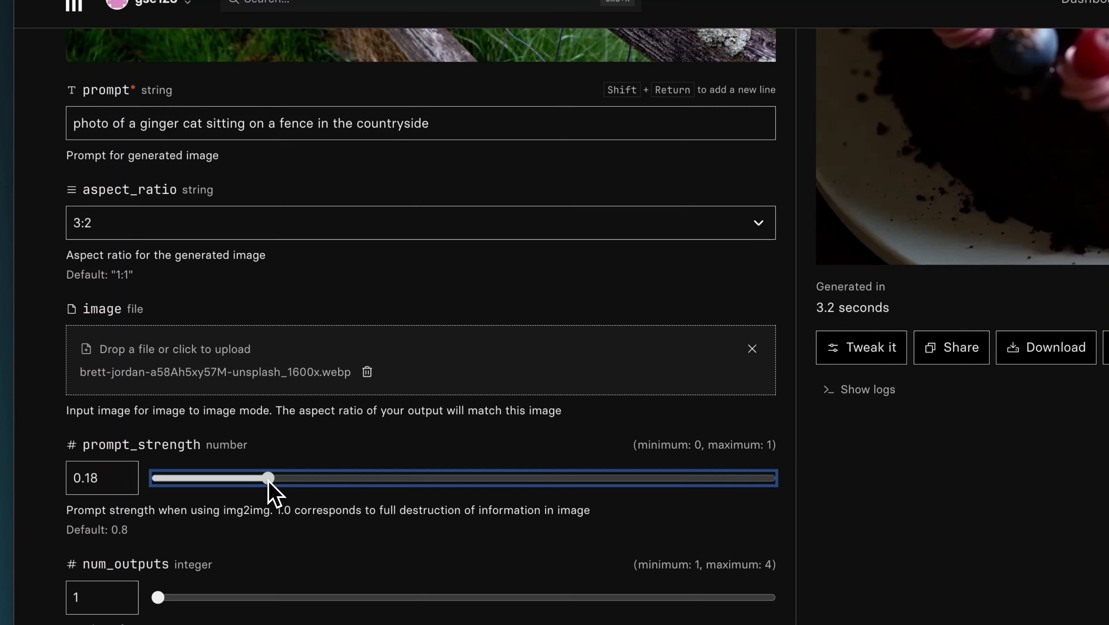
left_click_drag(268, 480, 279, 481)
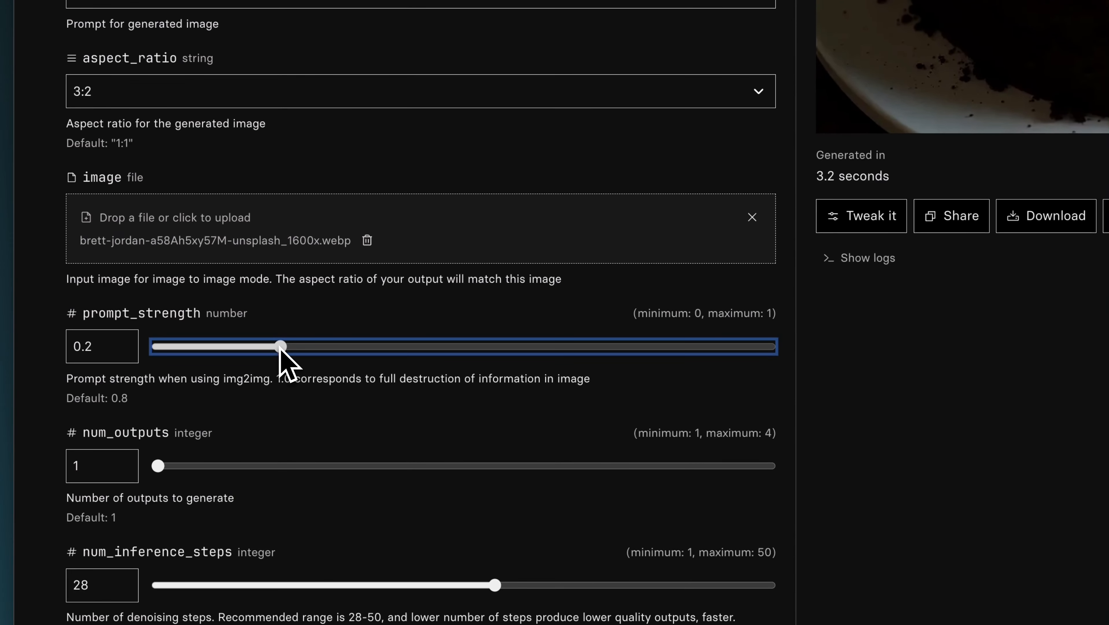
left_click_drag(281, 347, 588, 346)
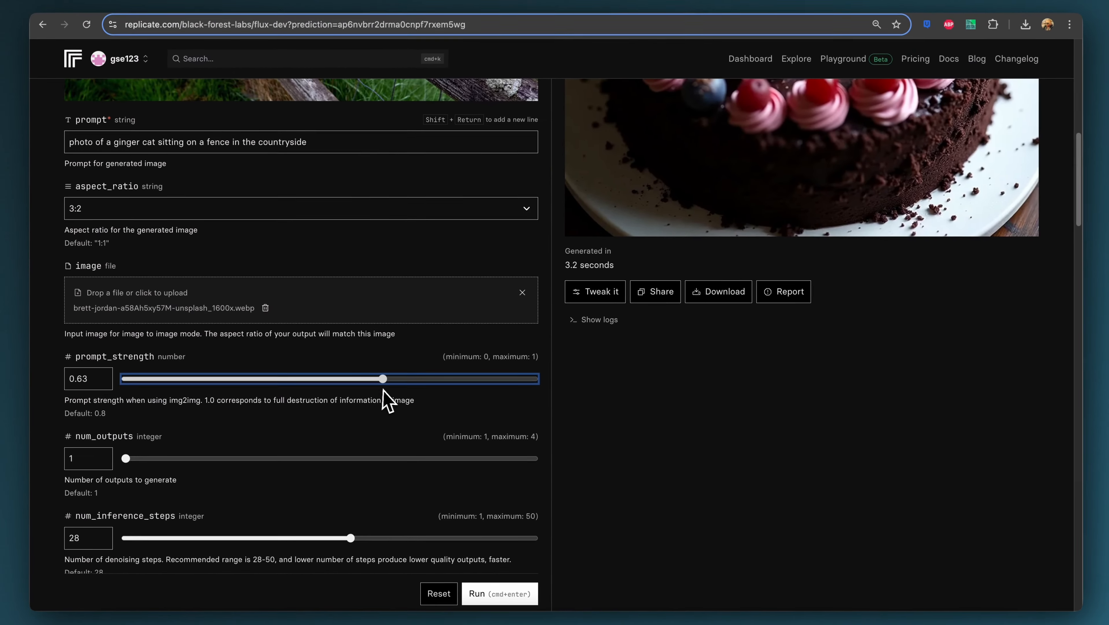
left_click_drag(410, 391, 416, 392)
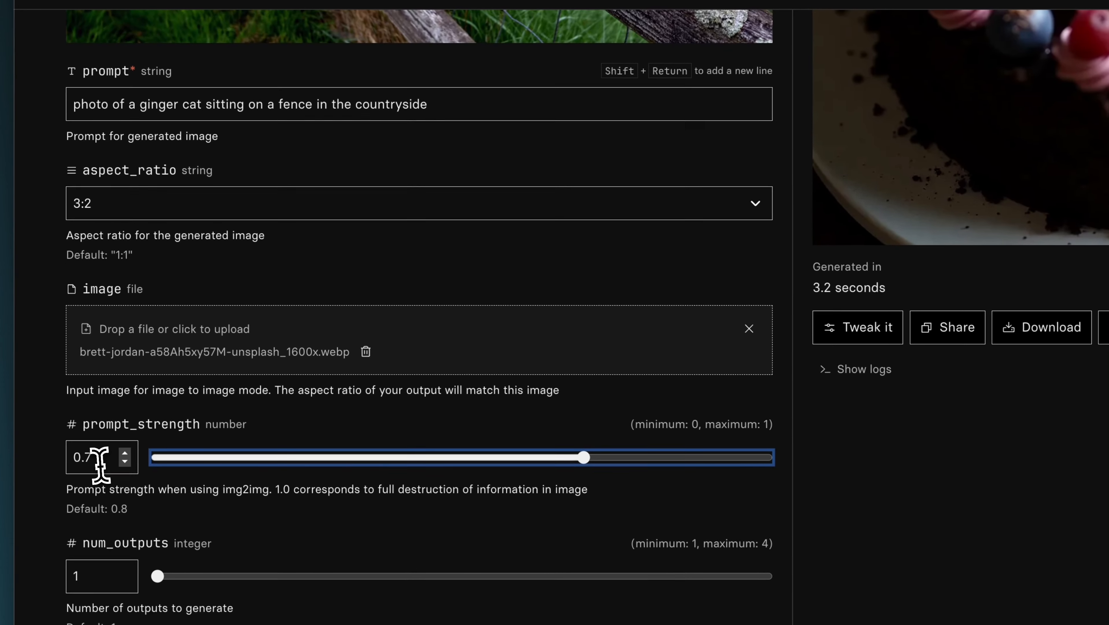
Set prompt_strength to 0.8 and run the image-to-image generation
left_click(93, 381)
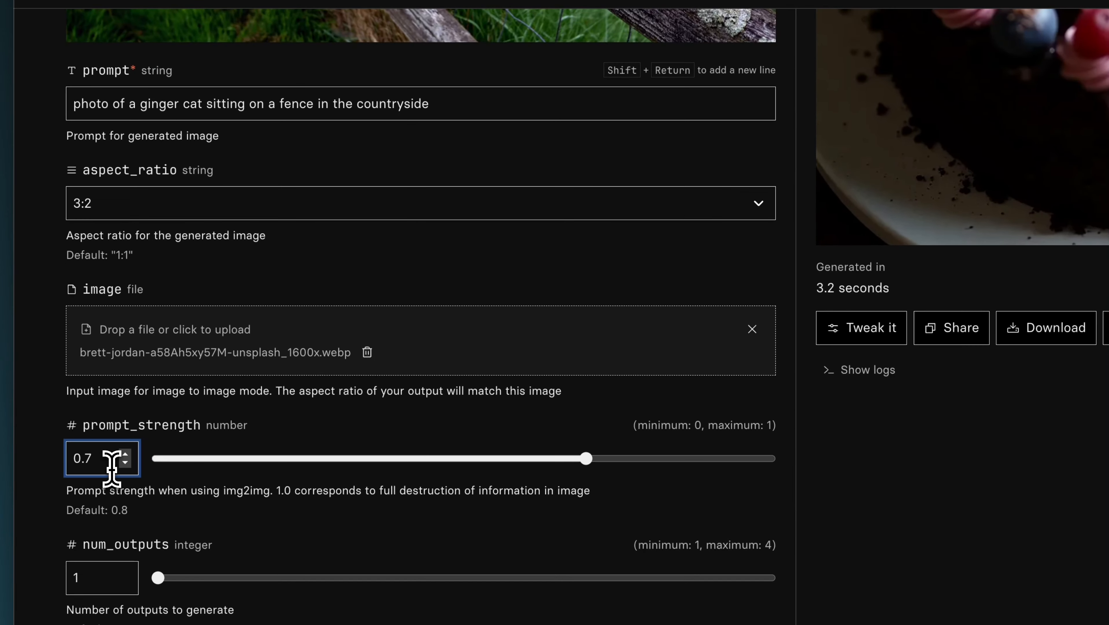
key("BackSpace")
type("8")
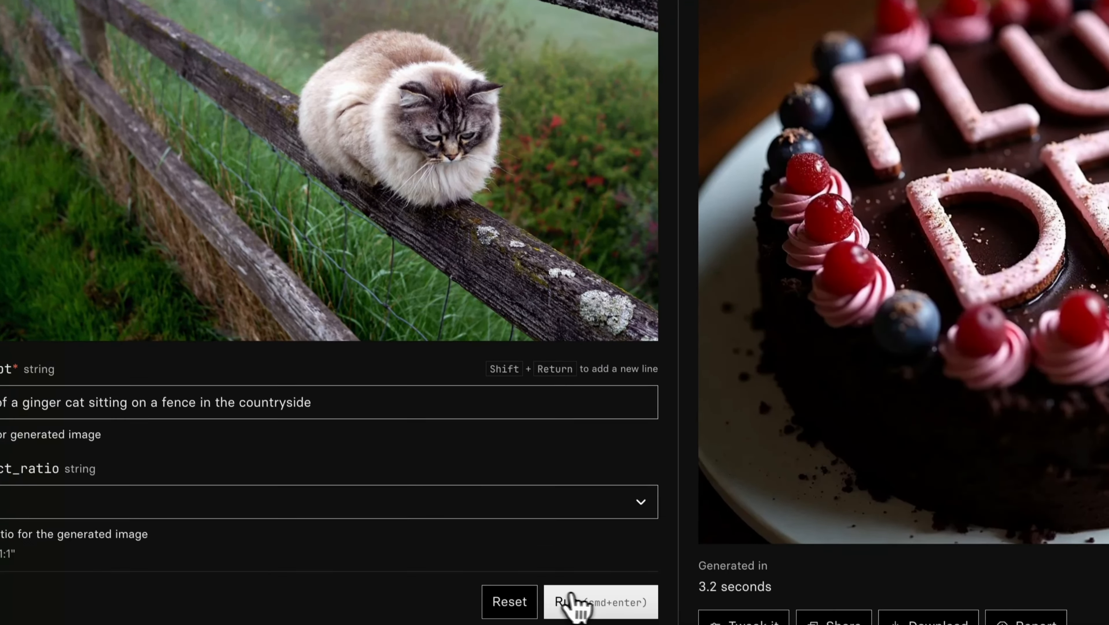
left_click(569, 597)
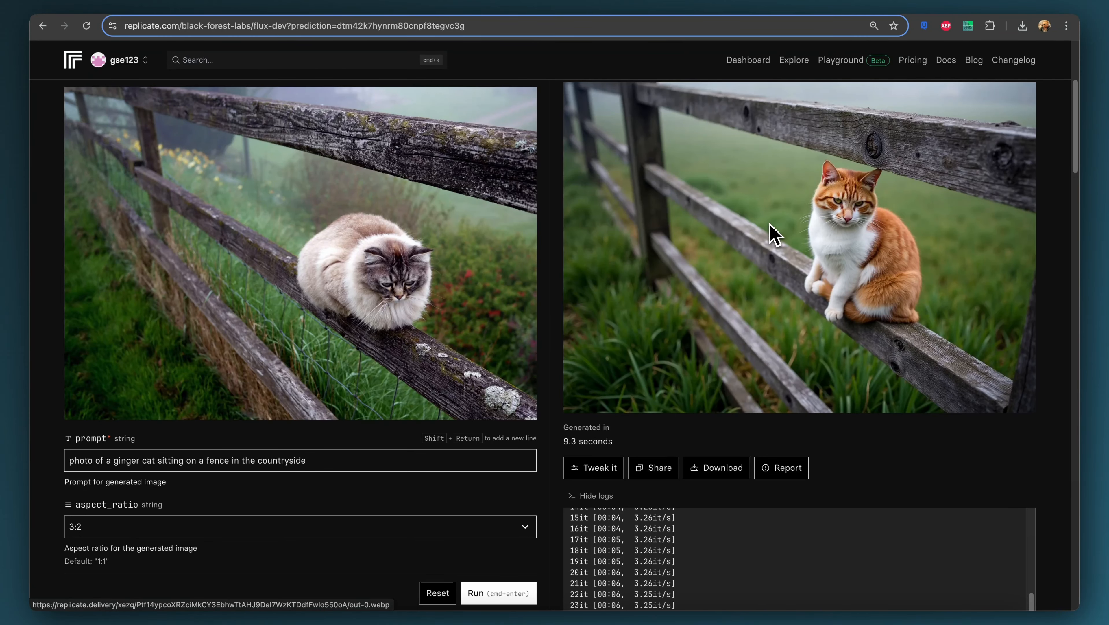
Lower prompt_strength to 0.25 and generate the image again
scroll(453, 245, "down", 3)
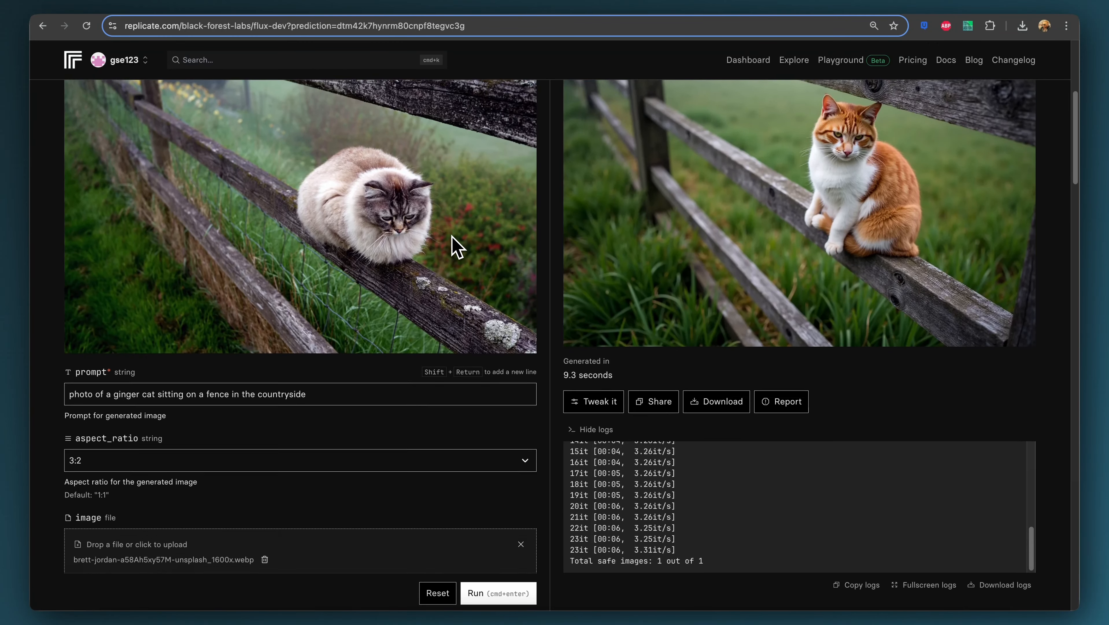
scroll(453, 238, "down", 4)
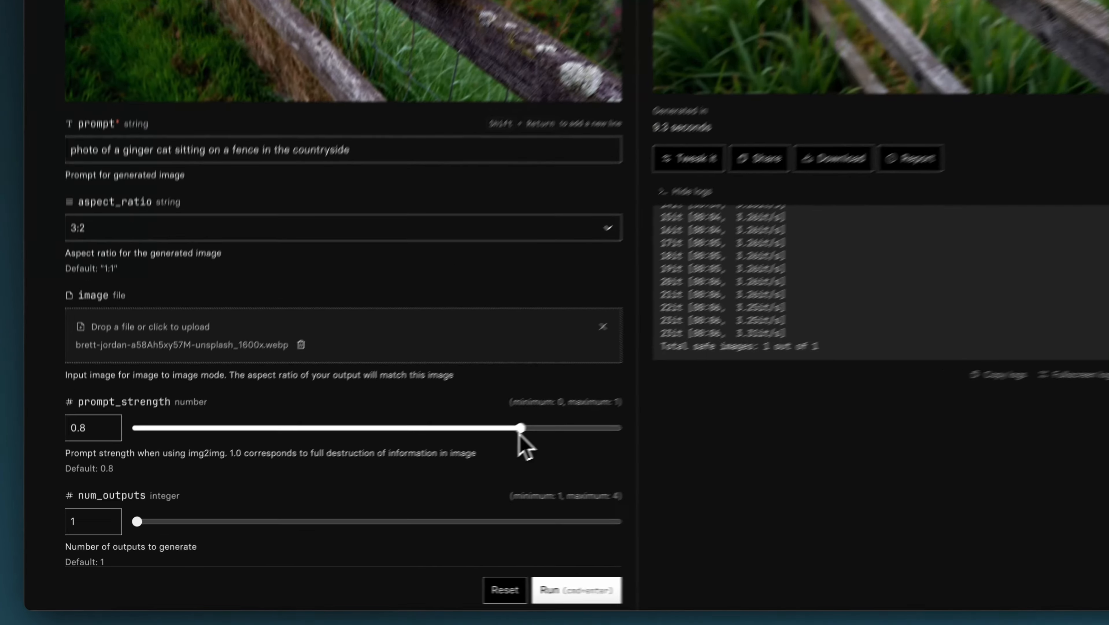
left_click_drag(451, 456, 276, 457)
left_click_drag(384, 379, 315, 387)
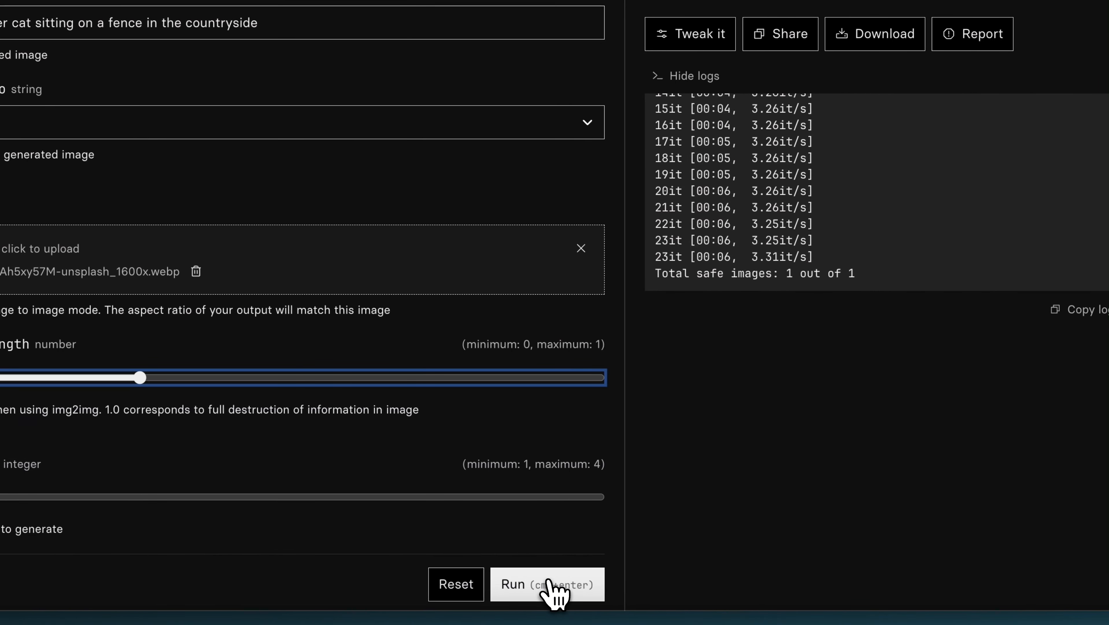
left_click(553, 589)
scroll(512, 457, "up", 10)
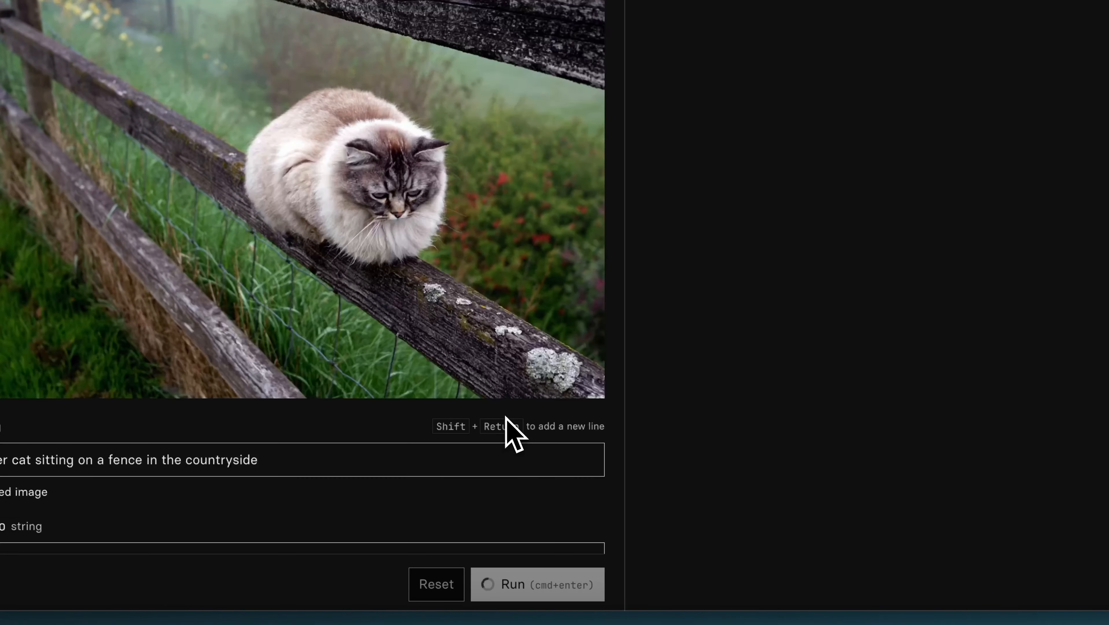
Compare the generated cat image with the input photo and raise prompt_strength to about 0.9
scroll(510, 438, "down", 3)
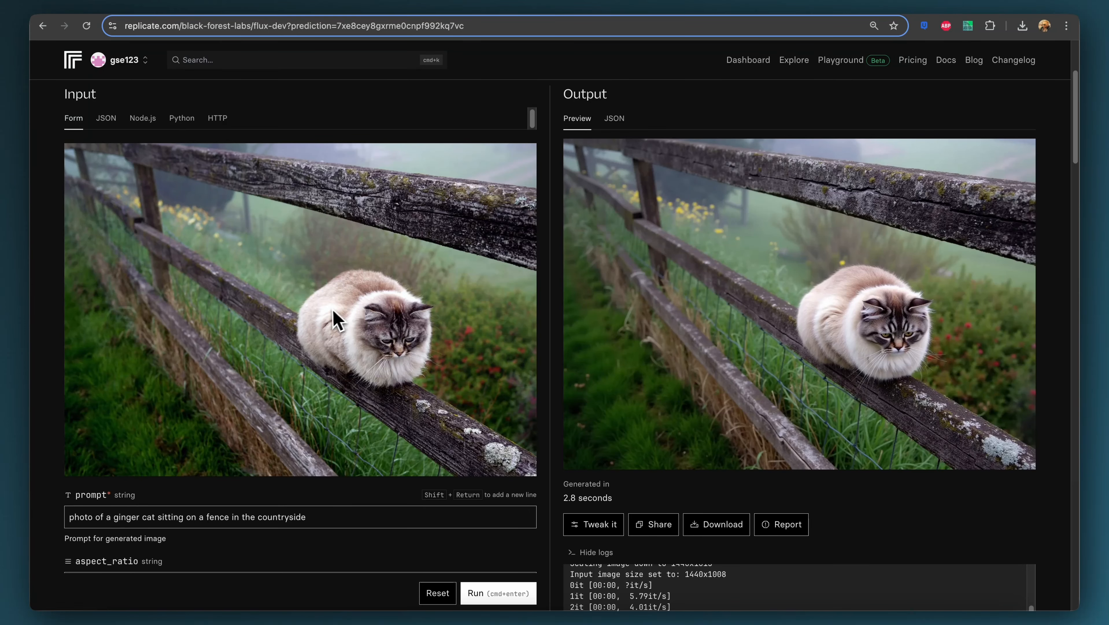
scroll(376, 358, "down", 2)
scroll(374, 355, "up", 2)
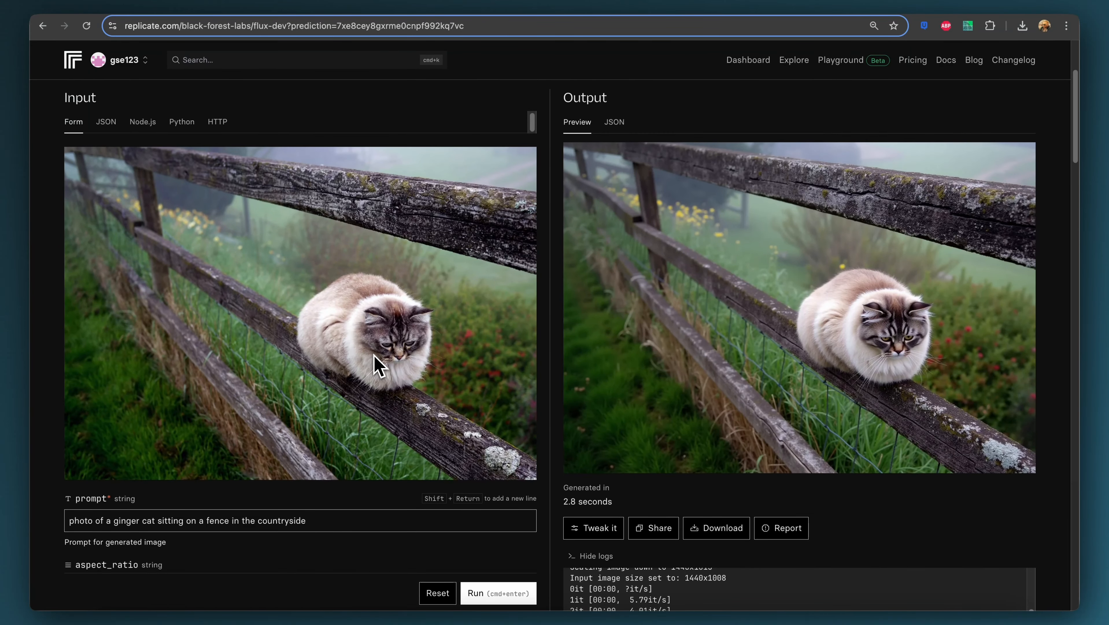
scroll(375, 358, "down", 7)
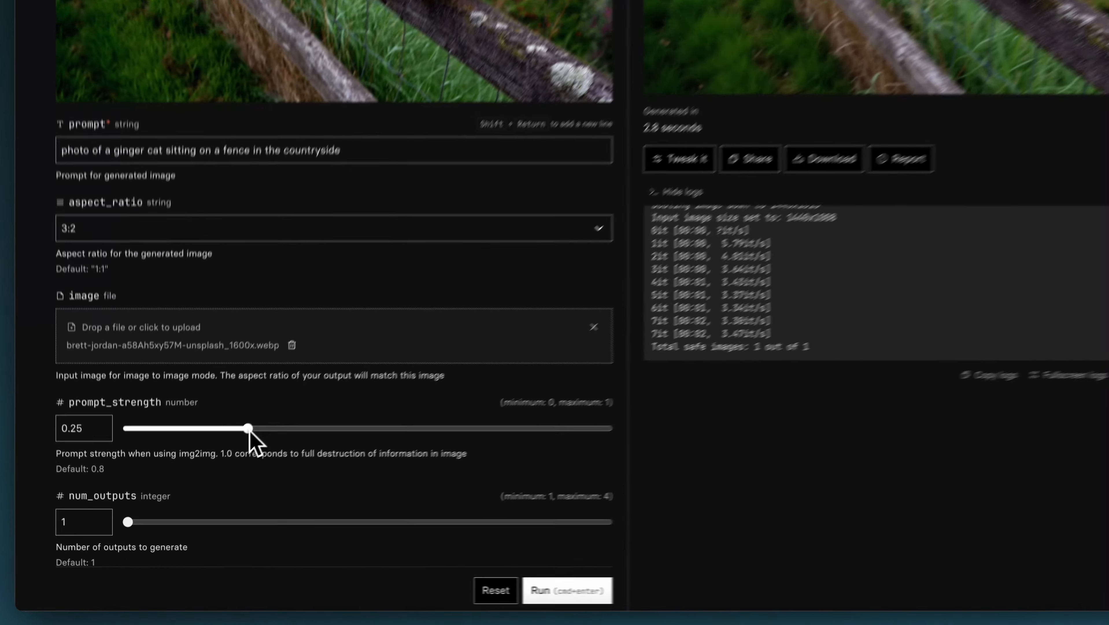
left_click_drag(229, 457, 376, 464)
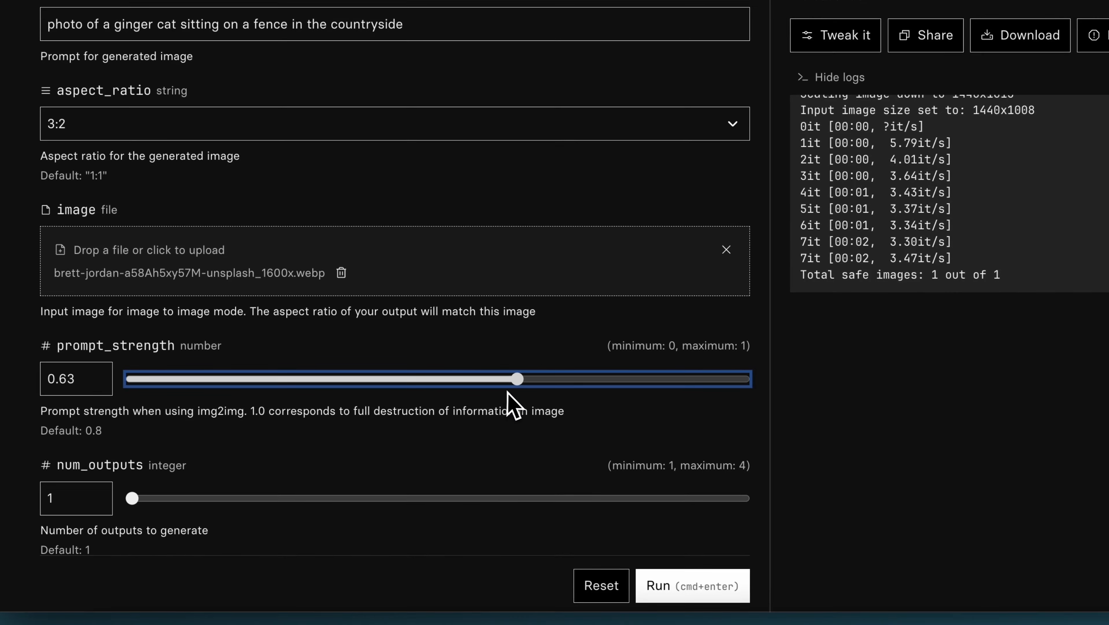
left_click_drag(508, 393, 587, 400)
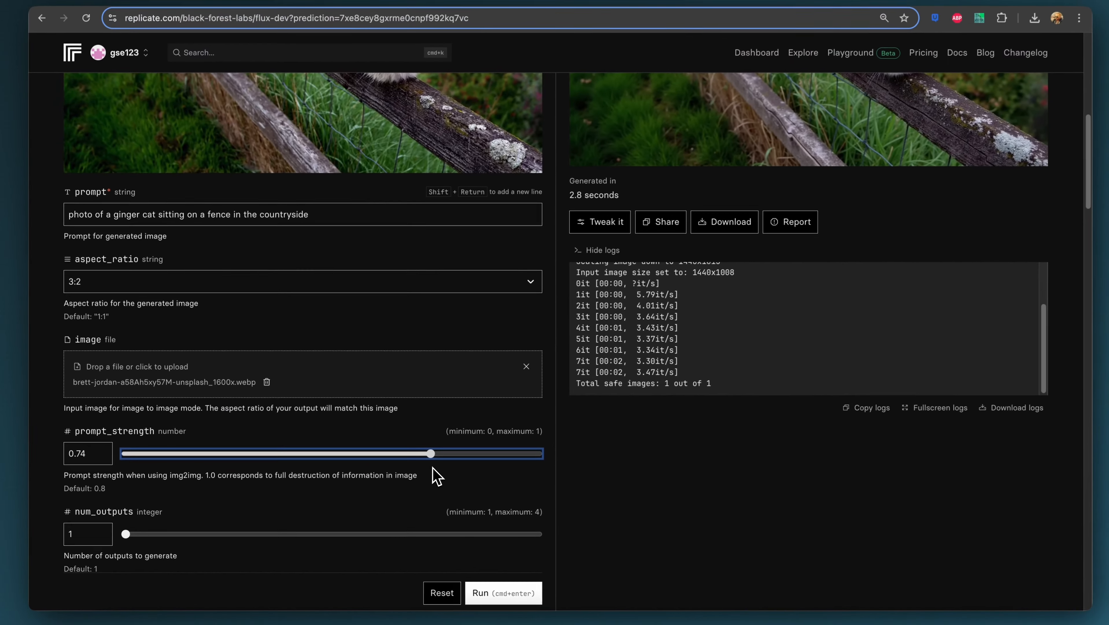
left_click_drag(433, 468, 455, 470)
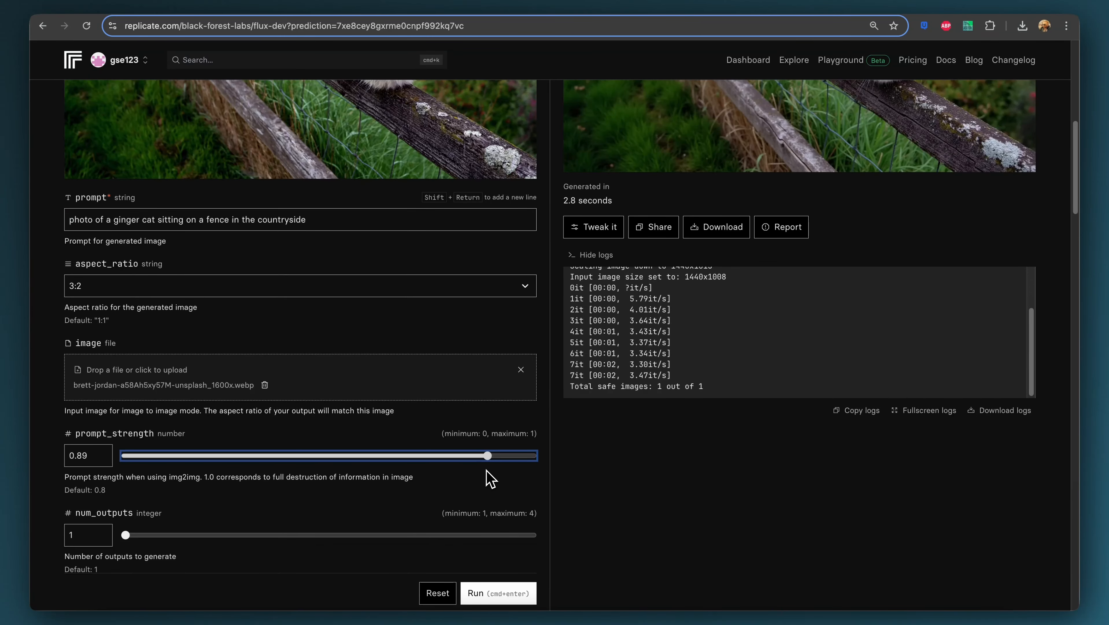
left_click_drag(490, 468, 492, 468)
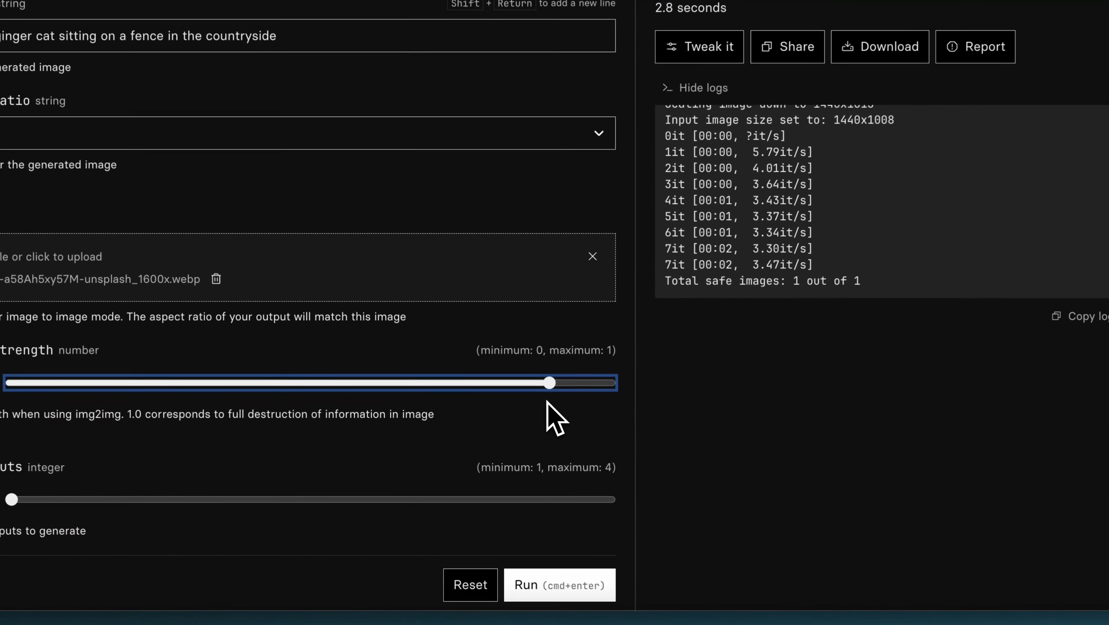
Replace the prompt with "photo of a man climbing a ladder" and run the image-to-image generation with the cat photo as input
scroll(422, 458, "up", 2)
scroll(449, 382, "up", 3)
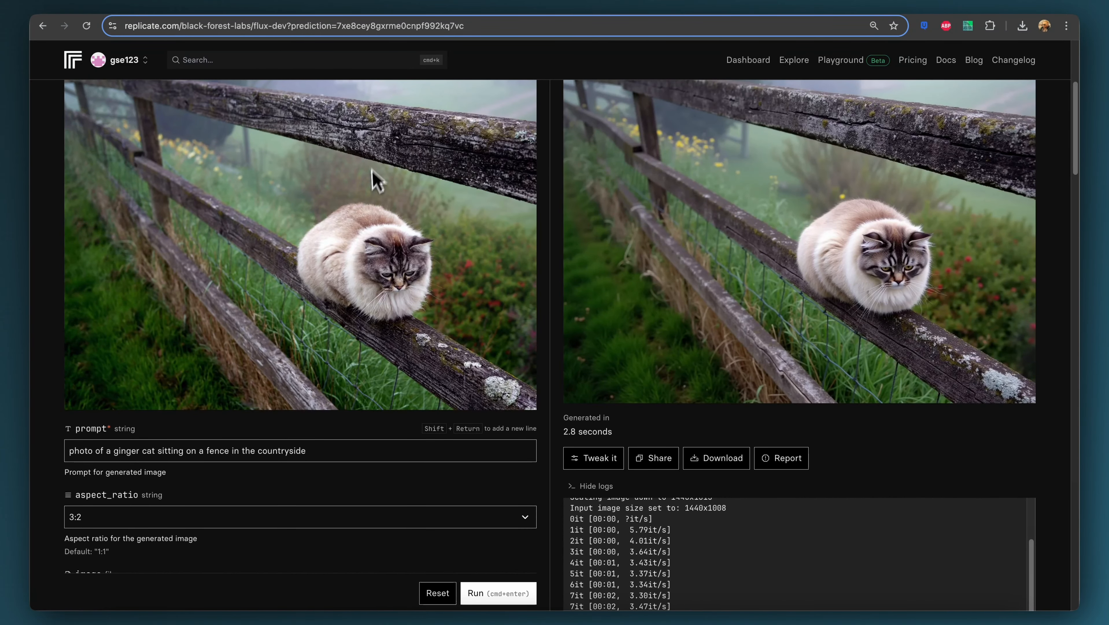
scroll(372, 231, "up", 1)
scroll(372, 232, "down", 1)
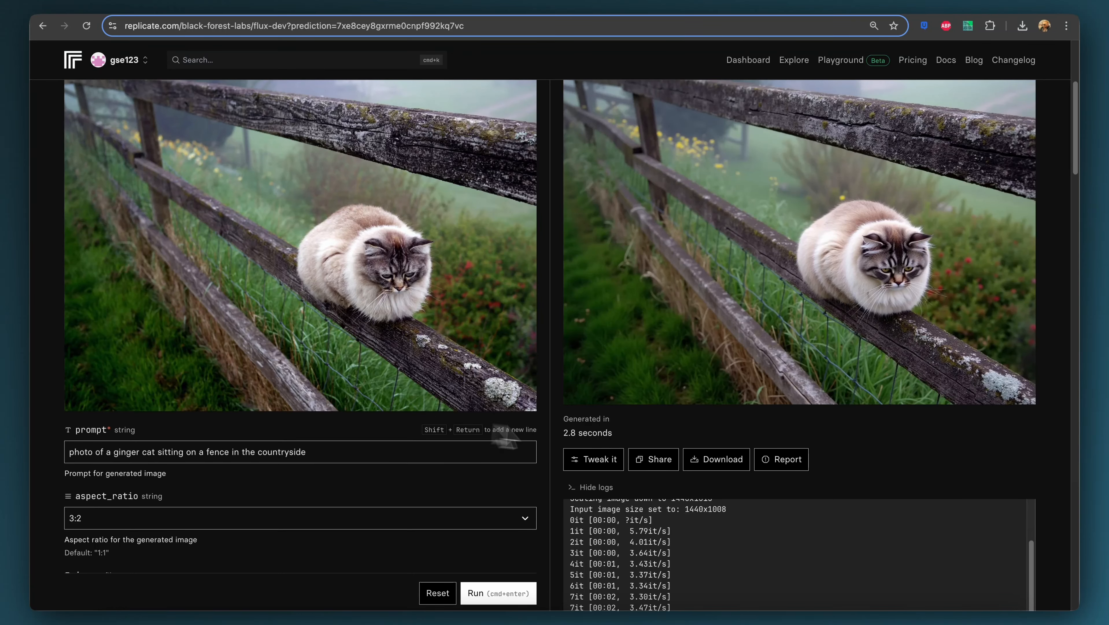
left_click_drag(353, 459, 81, 446)
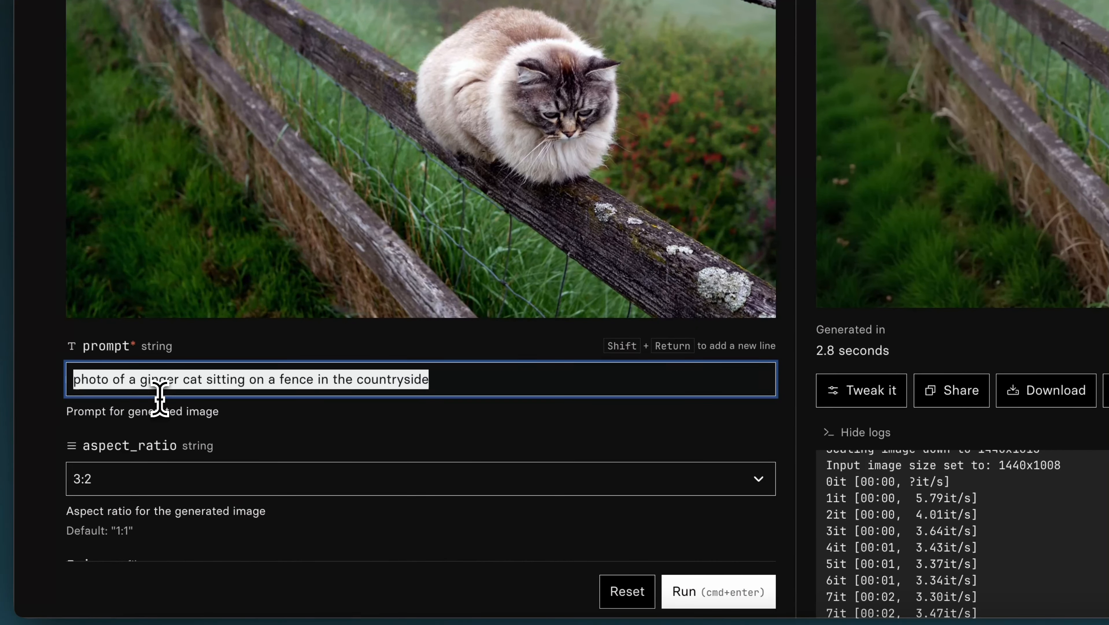
type("ph")
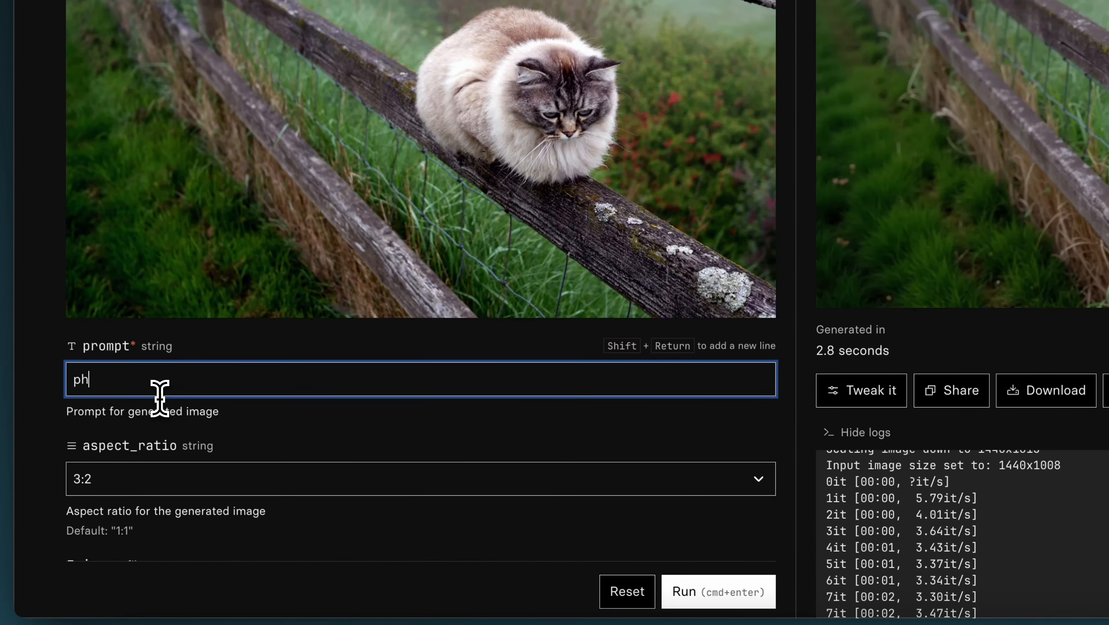
type("oto of a man climbing a ladder")
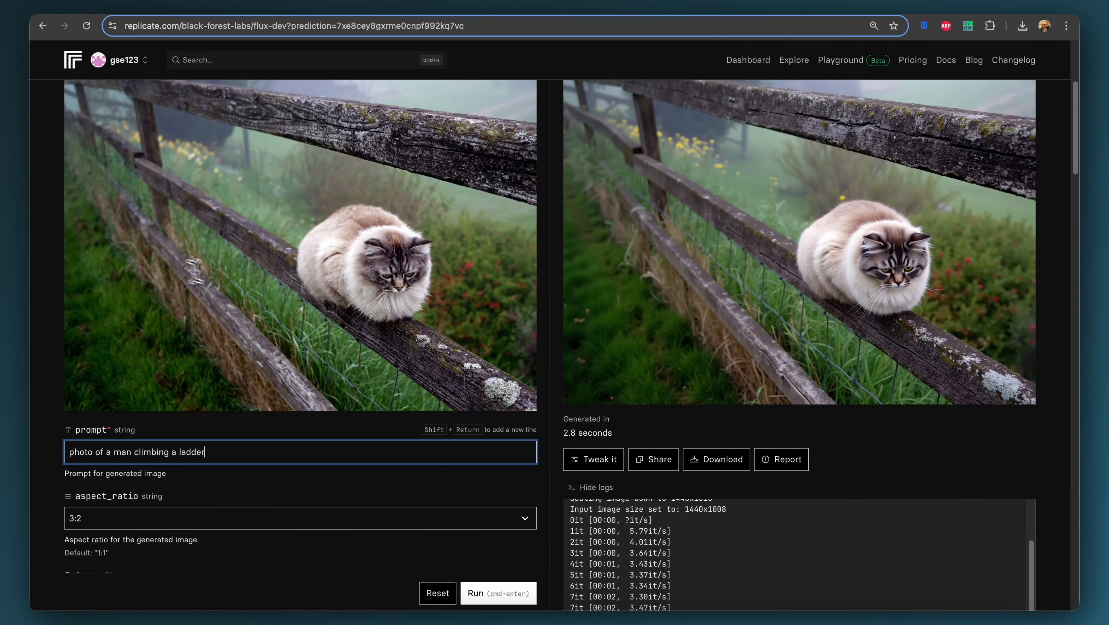
left_click(507, 593)
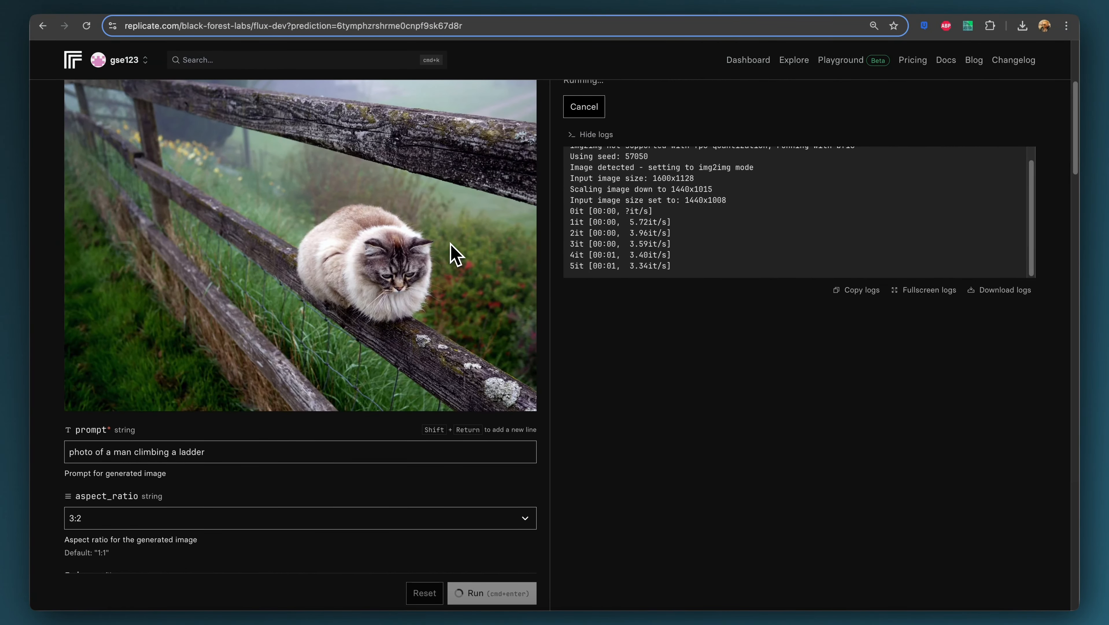
Compare the generated image with the cat photo and review the remaining settings, from prompt_strength down to megapixels
scroll(453, 297, "up", 2)
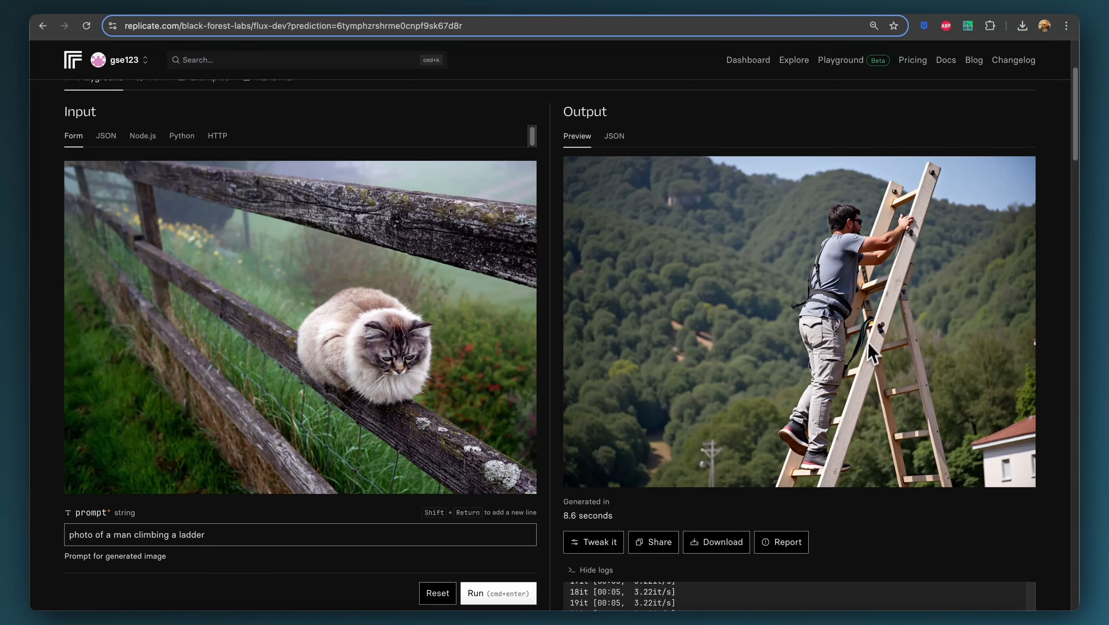
scroll(861, 308, "down", 2)
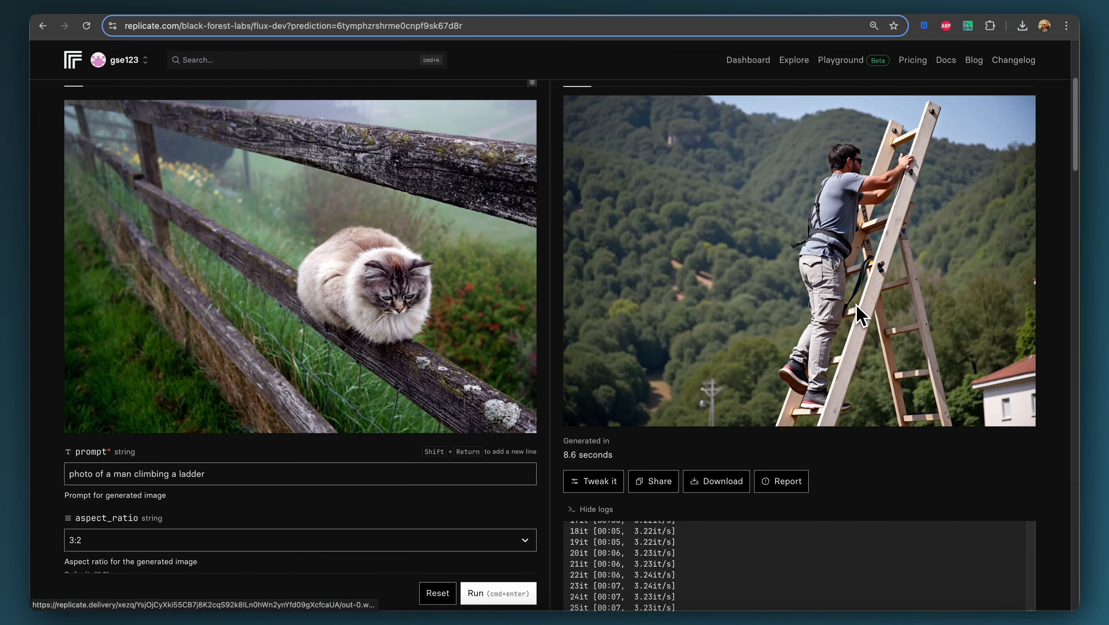
scroll(297, 467, "down", 3)
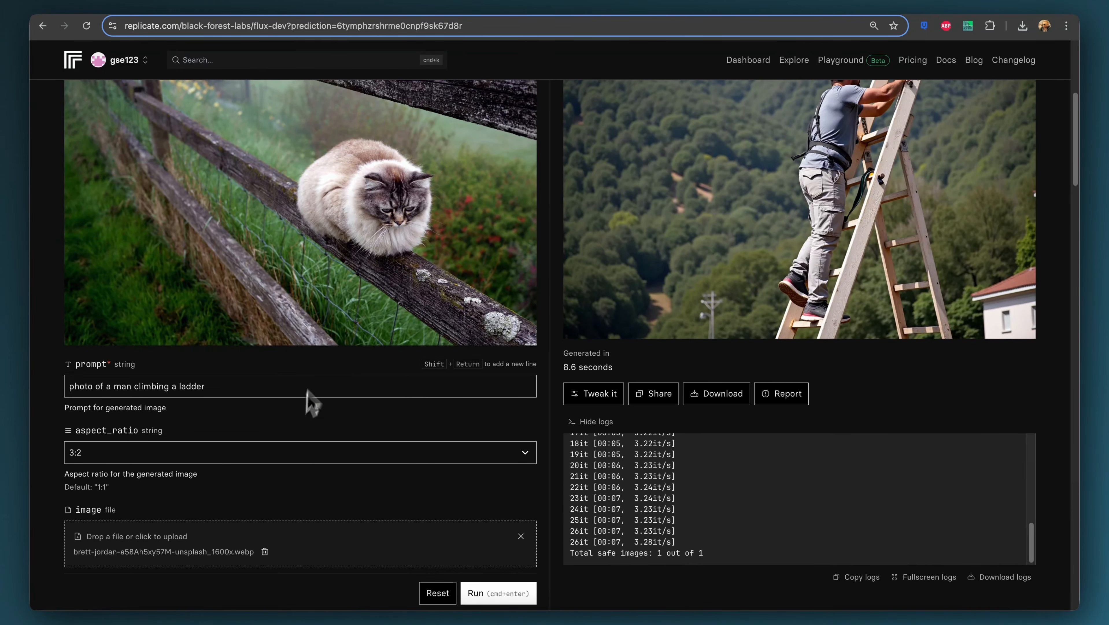
scroll(353, 299, "down", 8)
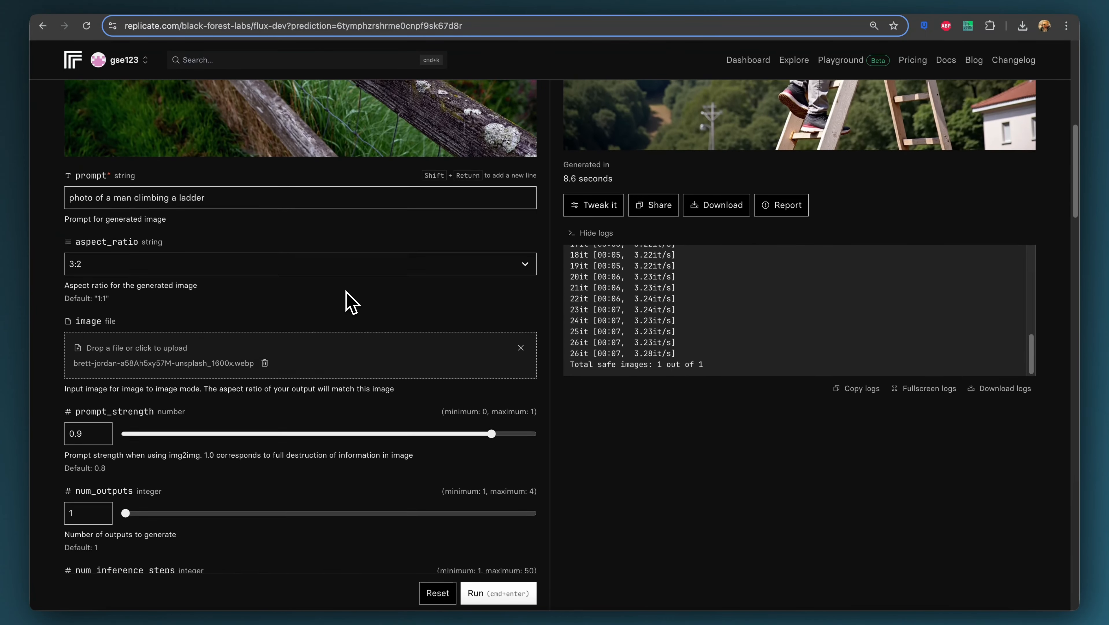
scroll(350, 302, "down", 9)
scroll(350, 302, "up", 4)
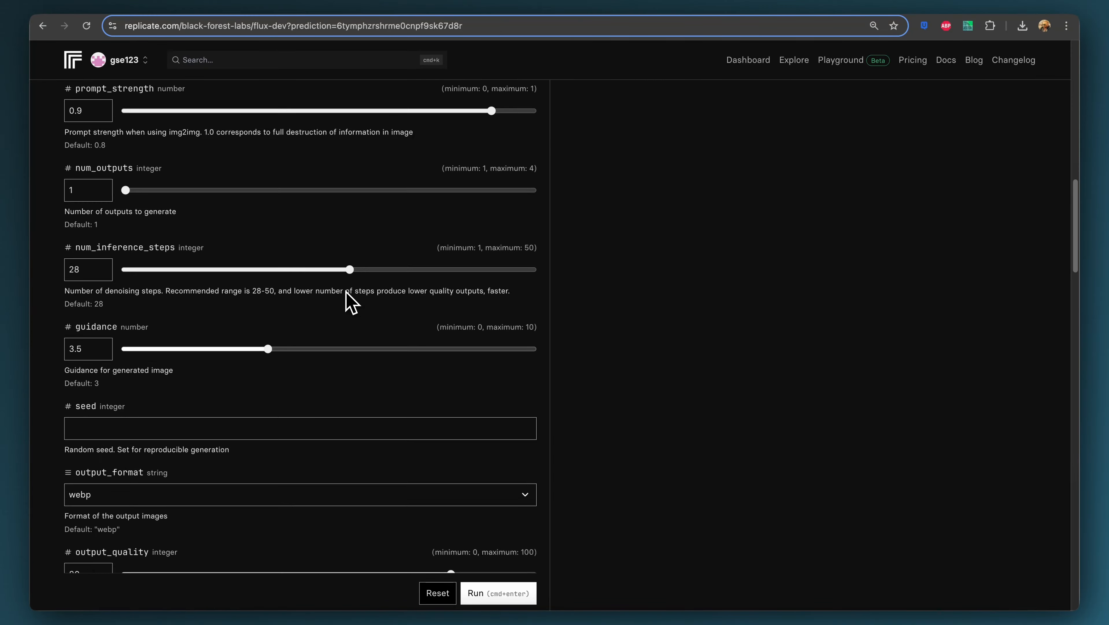
scroll(350, 302, "down", 8)
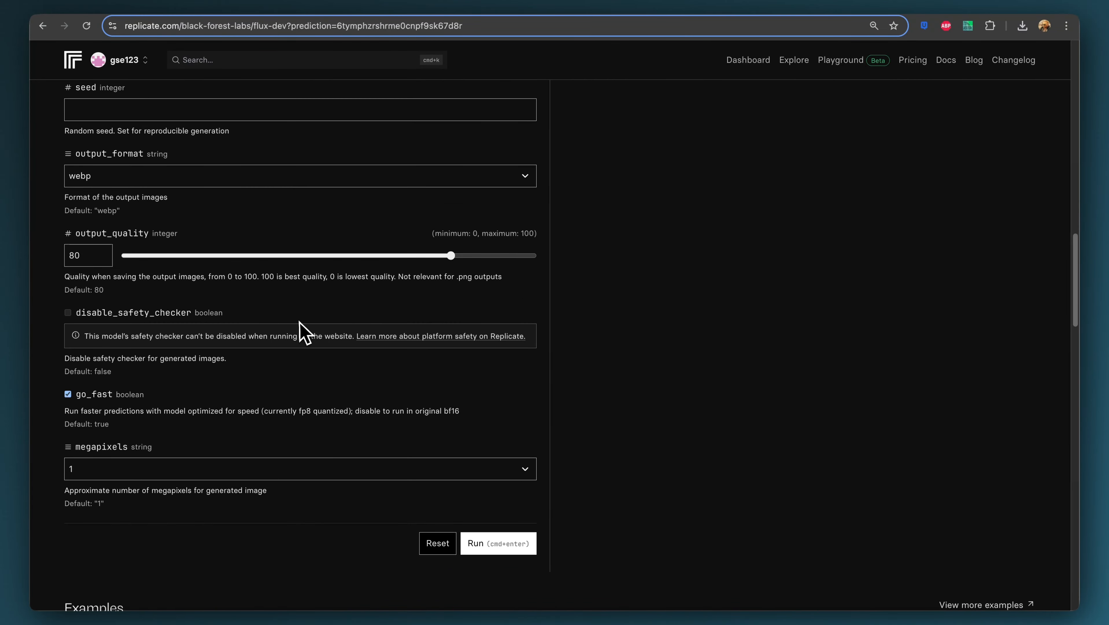
Remove the cat photo from the image input and generate the image from the text prompt alone
scroll(371, 317, "up", 15)
scroll(371, 317, "down", 5)
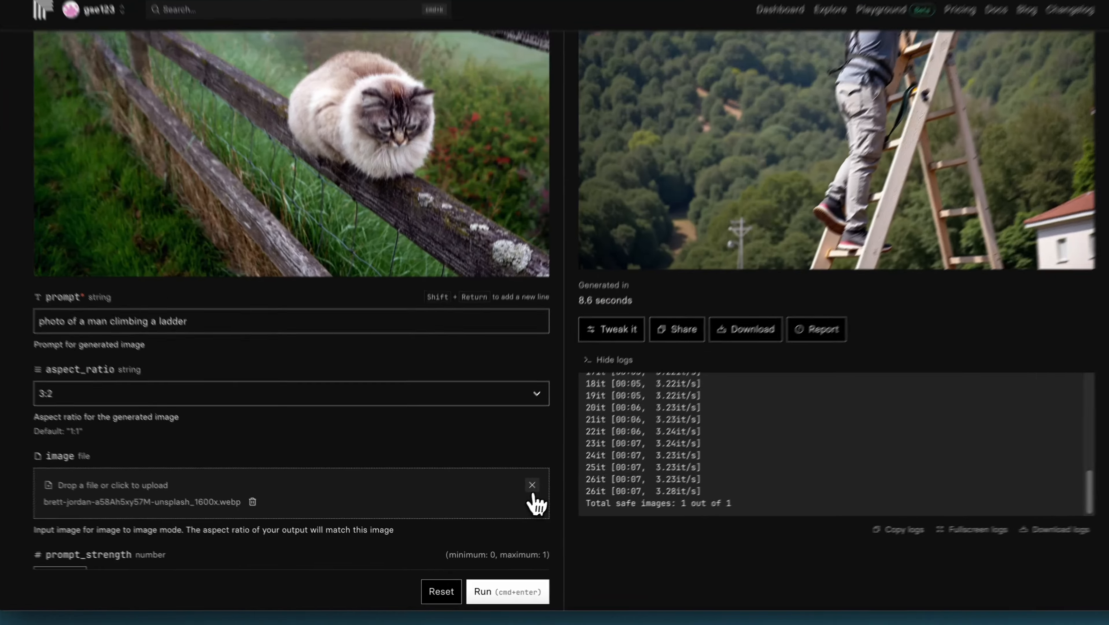
scroll(525, 503, "down", 10)
scroll(436, 376, "up", 10)
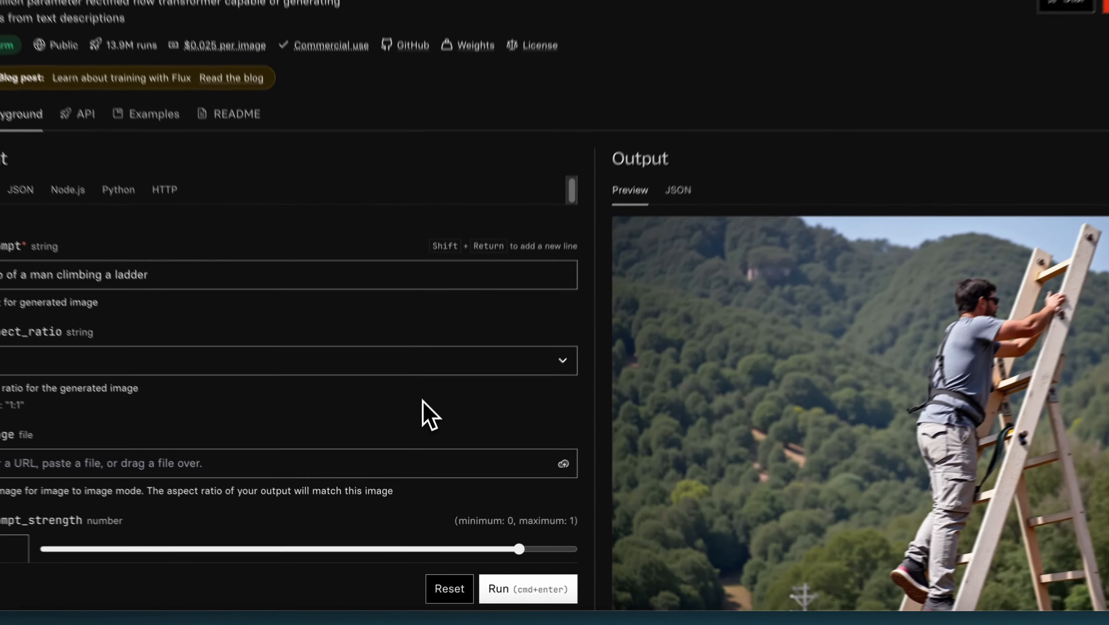
scroll(422, 399, "down", 5)
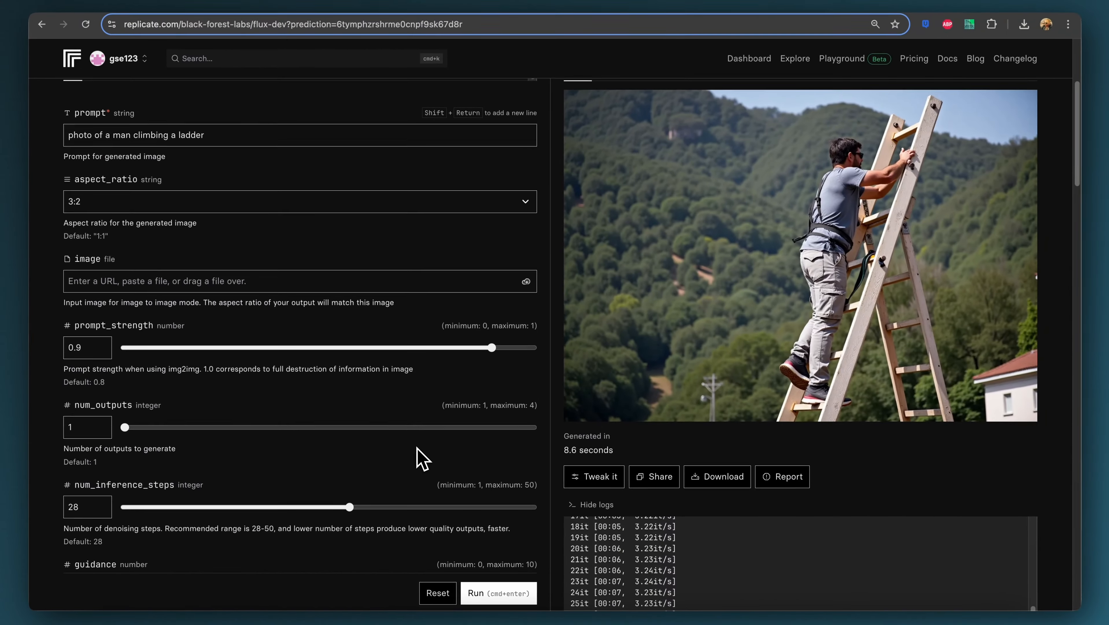
scroll(423, 398, "up", 1)
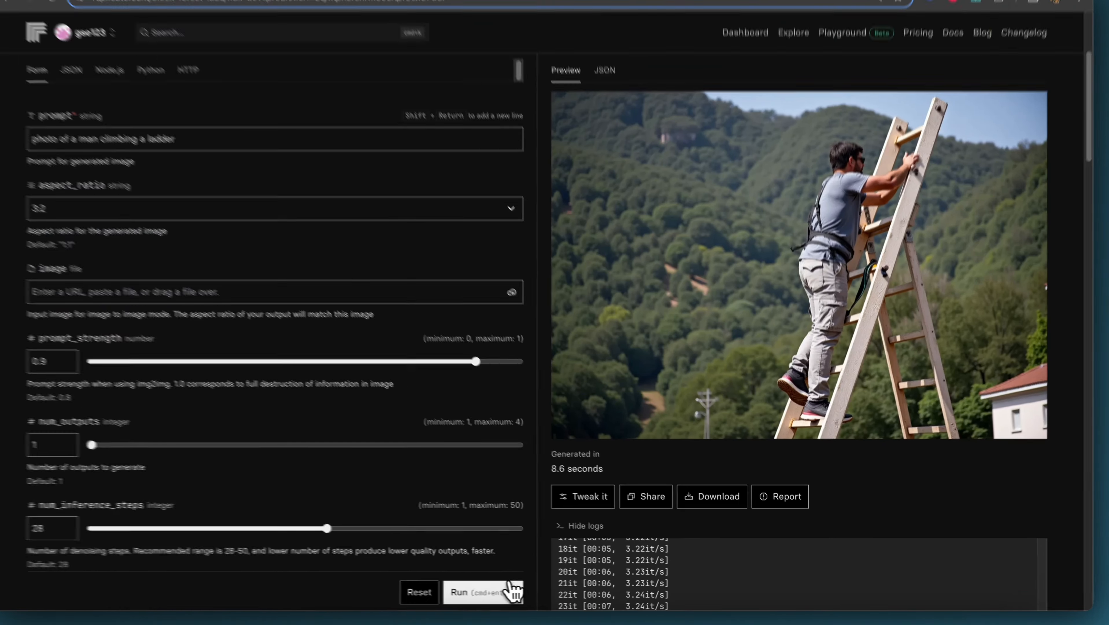
left_click(508, 593)
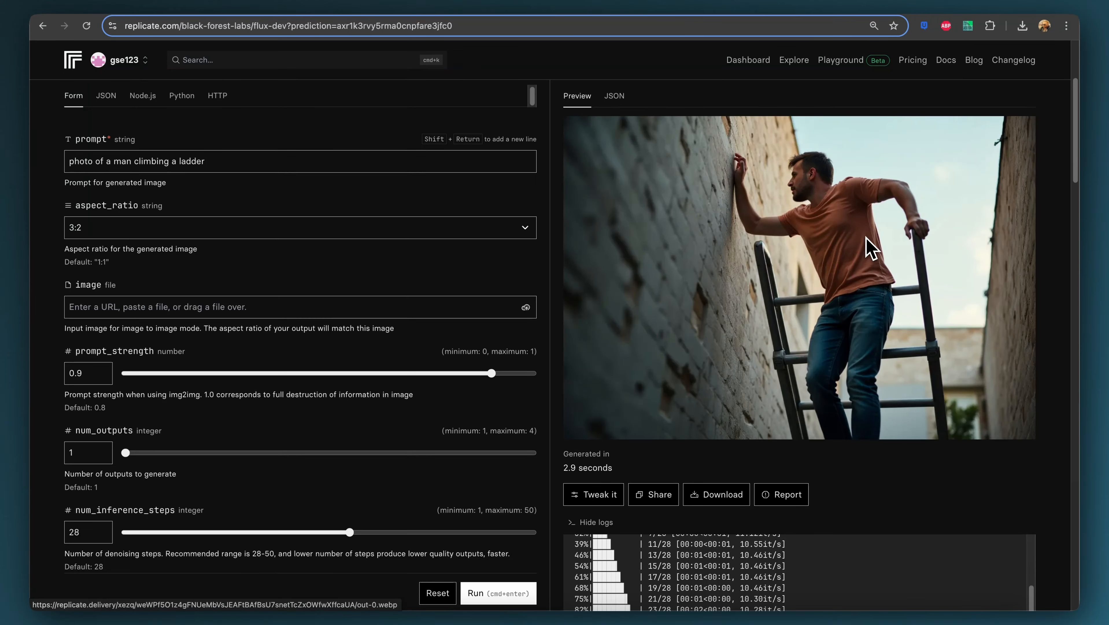
scroll(867, 244, "up", 5)
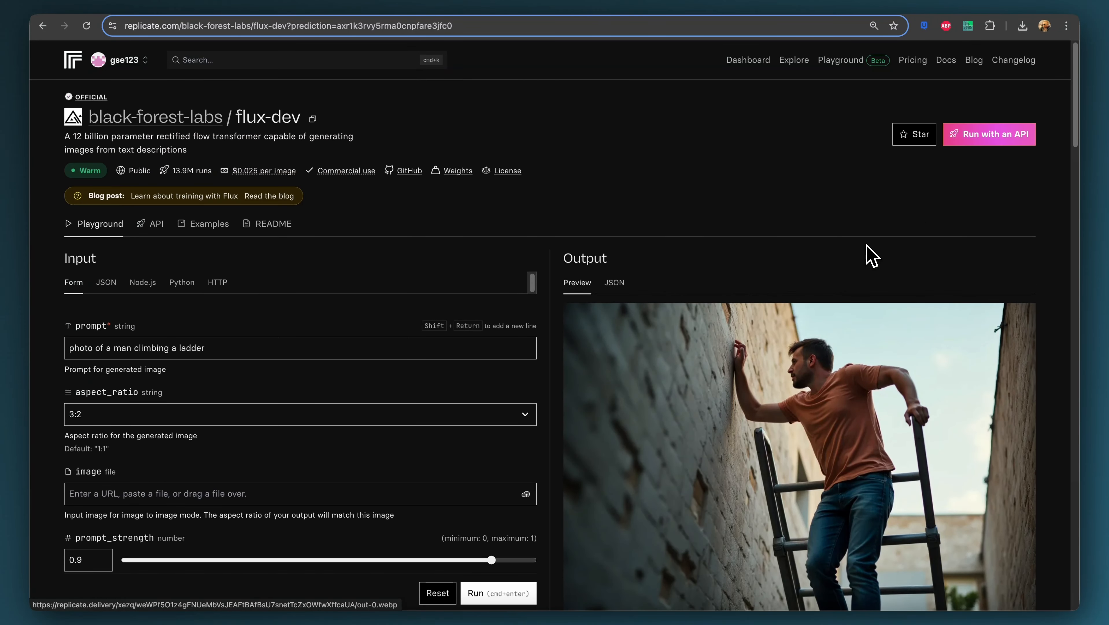